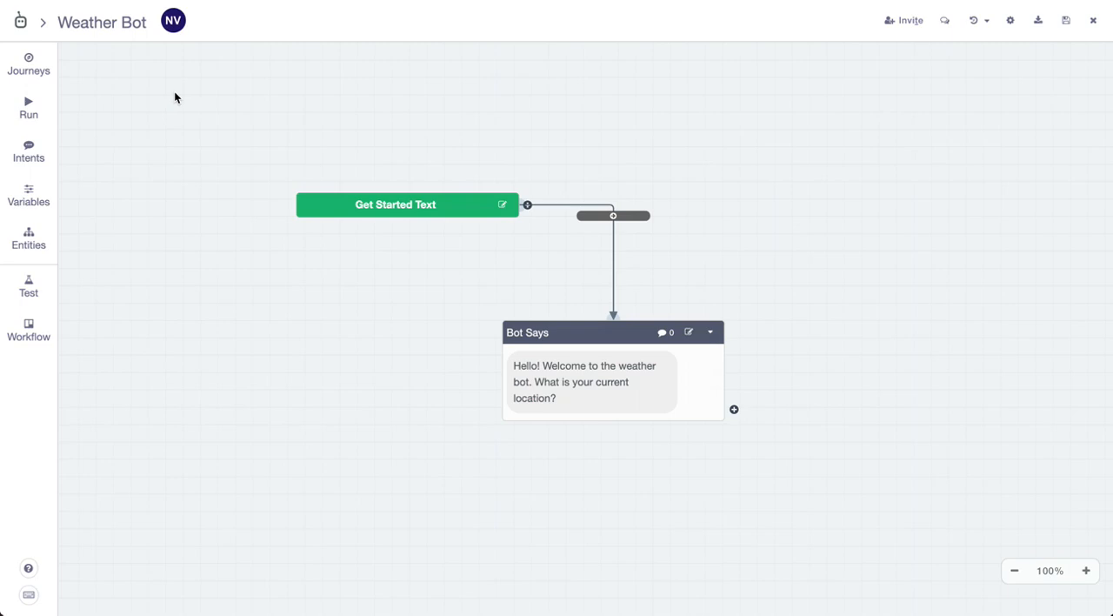
Add a connected Bot Says message block after the weather bot's welcome message
{"action": "left_click", "coordinate": [267, 134]}
{"action": "left_click_drag", "start_coordinate": [352, 144], "coordinate": [261, 143]}
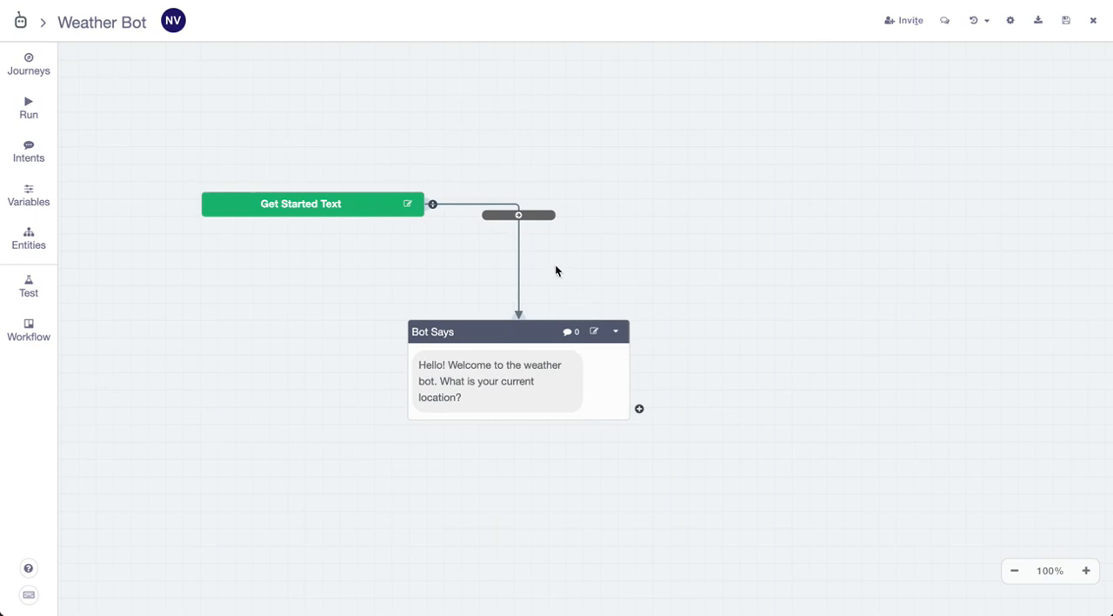
{"action": "left_click_drag", "start_coordinate": [557, 189], "coordinate": [558, 88]}
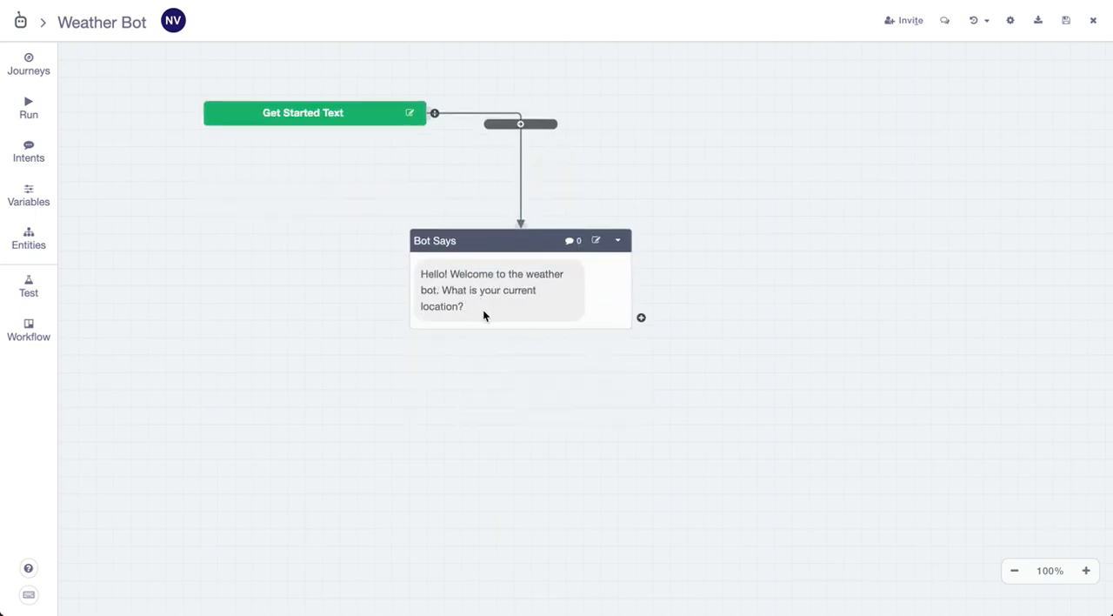
{"action": "left_click", "coordinate": [641, 318]}
{"action": "left_click", "coordinate": [641, 318]}
{"action": "left_click", "coordinate": [571, 224]}
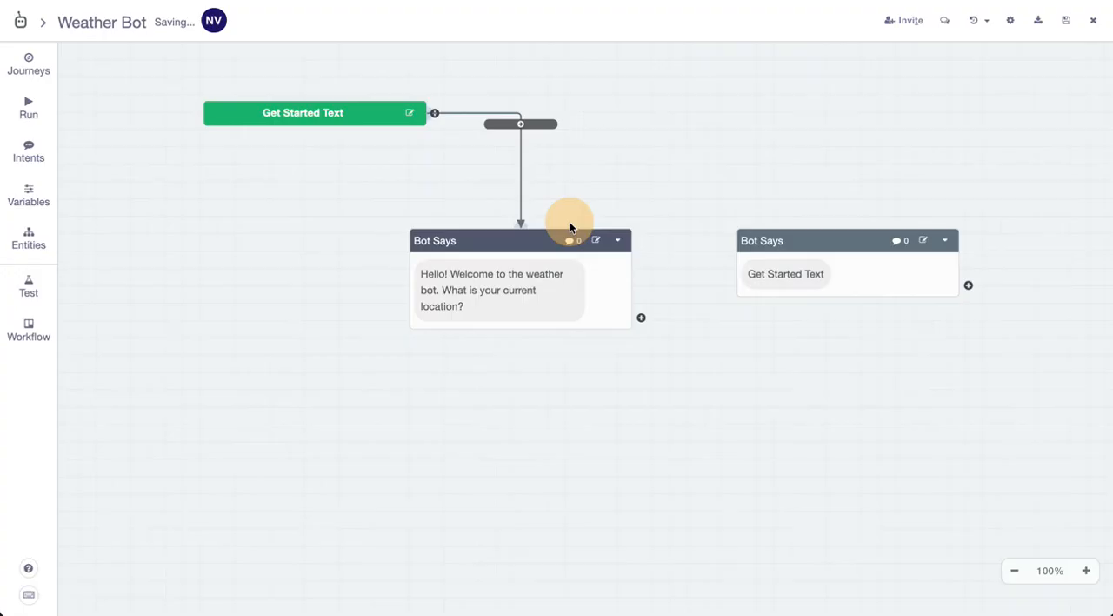
Set the new Bot Says block's text to "What is your name?" and save it
{"action": "left_click", "coordinate": [825, 278]}
{"action": "triple_click", "coordinate": [481, 199]}
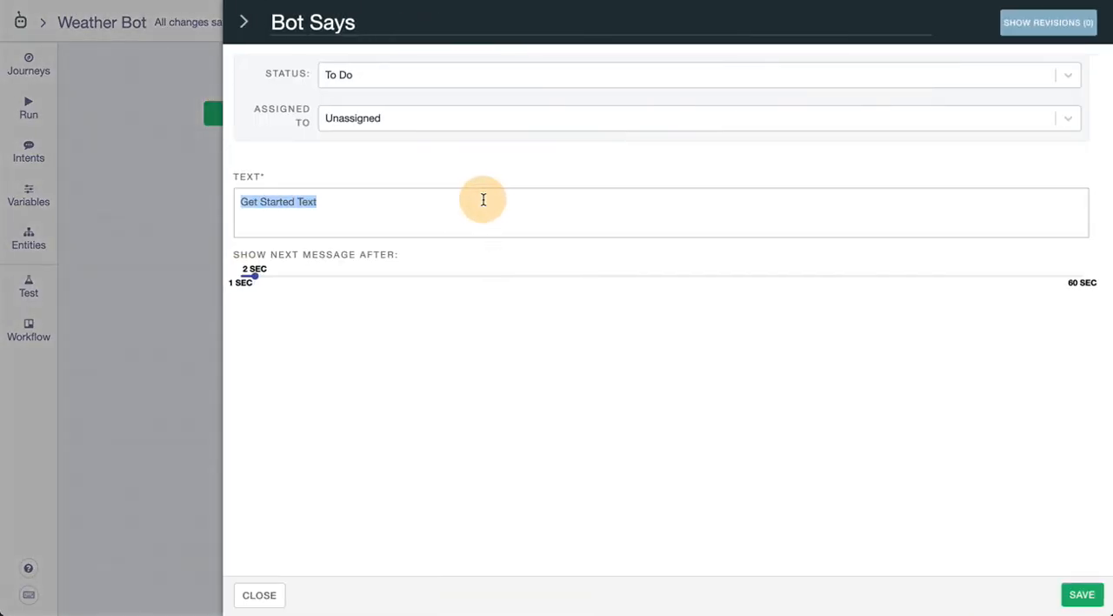
{"action": "type", "text": "What is your name?"}
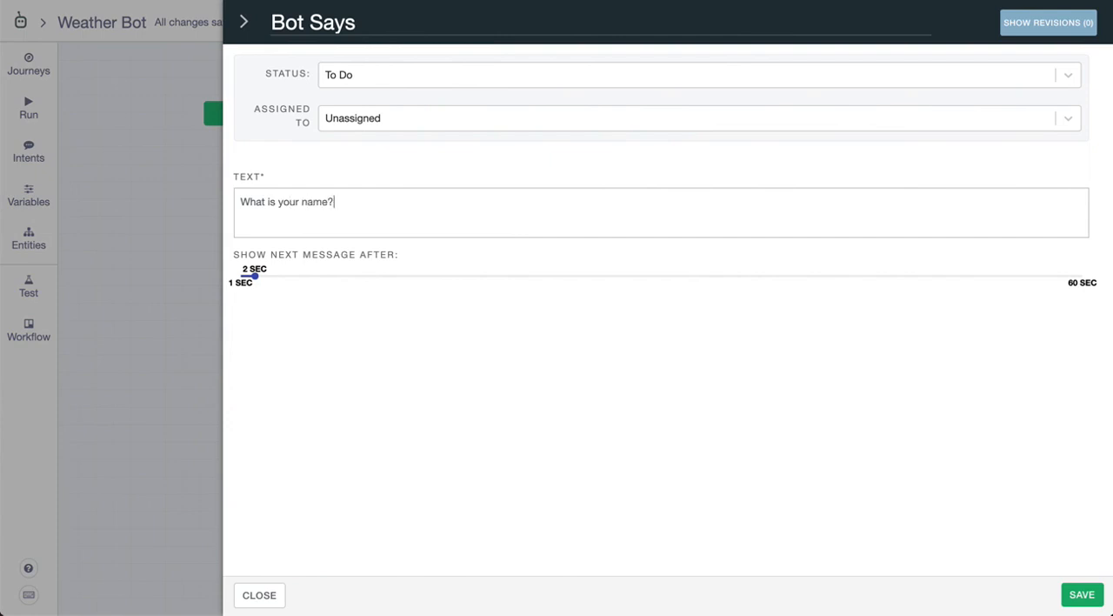
{"action": "left_click", "coordinate": [1079, 589]}
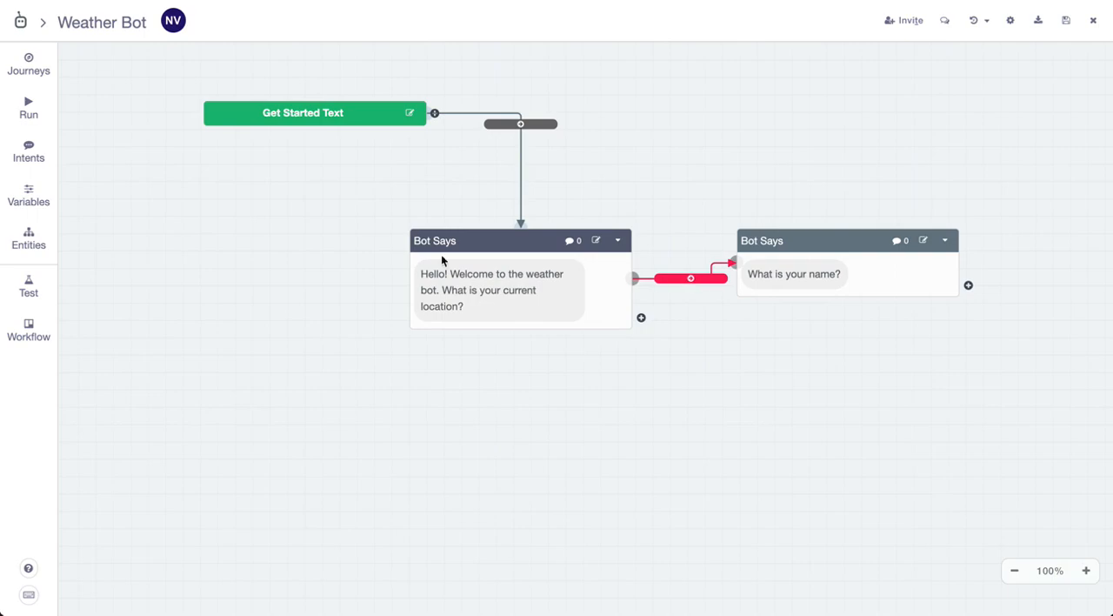
Create an intent named LocationIntent without training phrases and return to the flow canvas
{"action": "left_click", "coordinate": [34, 150]}
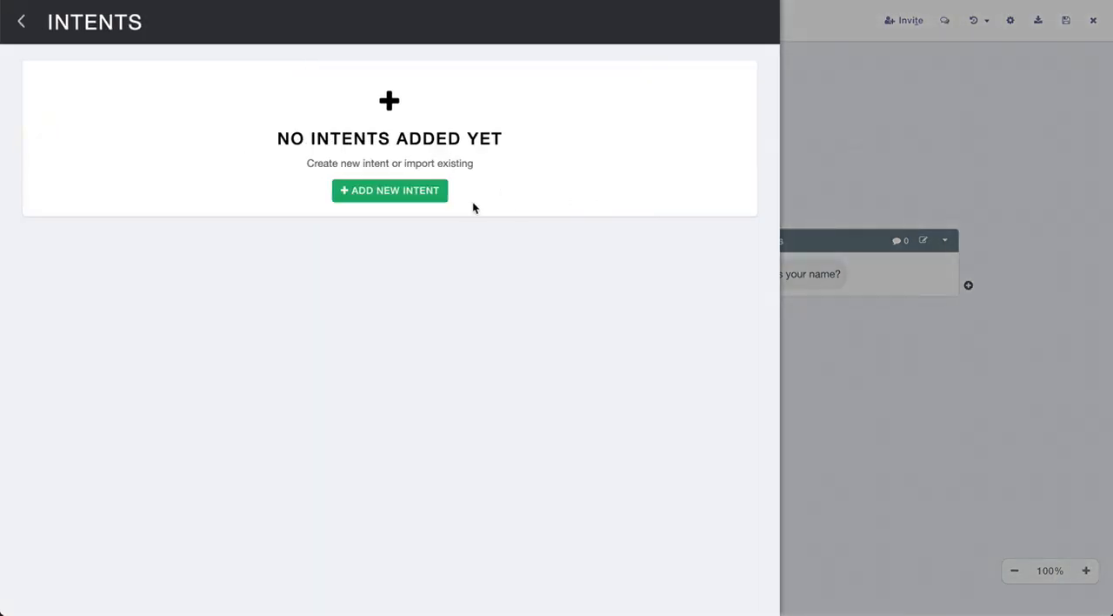
{"action": "left_click", "coordinate": [405, 191]}
{"action": "left_click", "coordinate": [326, 231]}
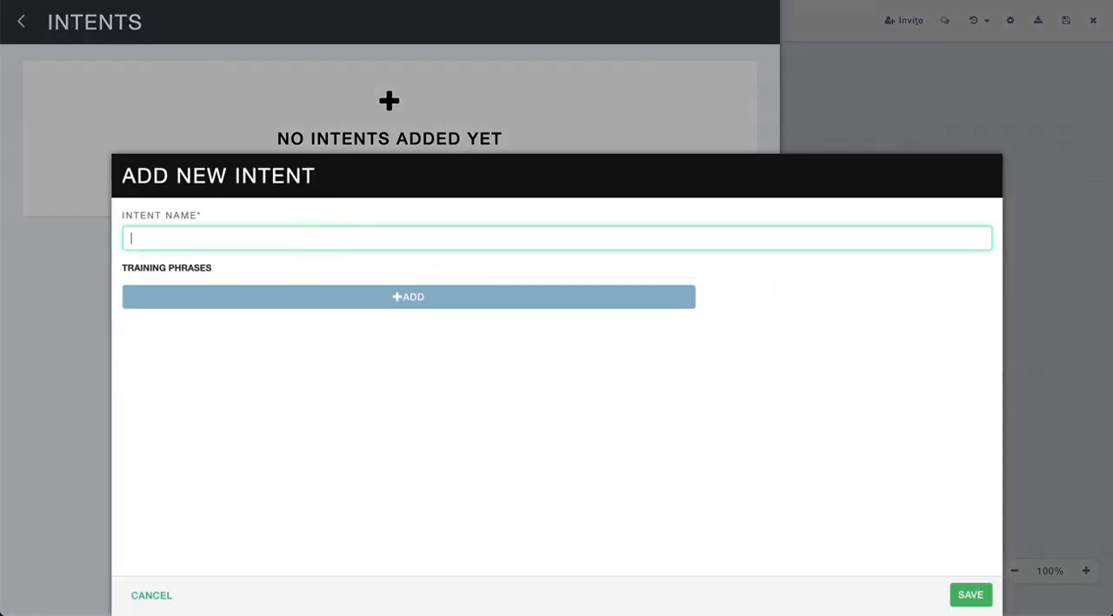
{"action": "type", "text": "LocationIntent"}
{"action": "left_click", "coordinate": [972, 595]}
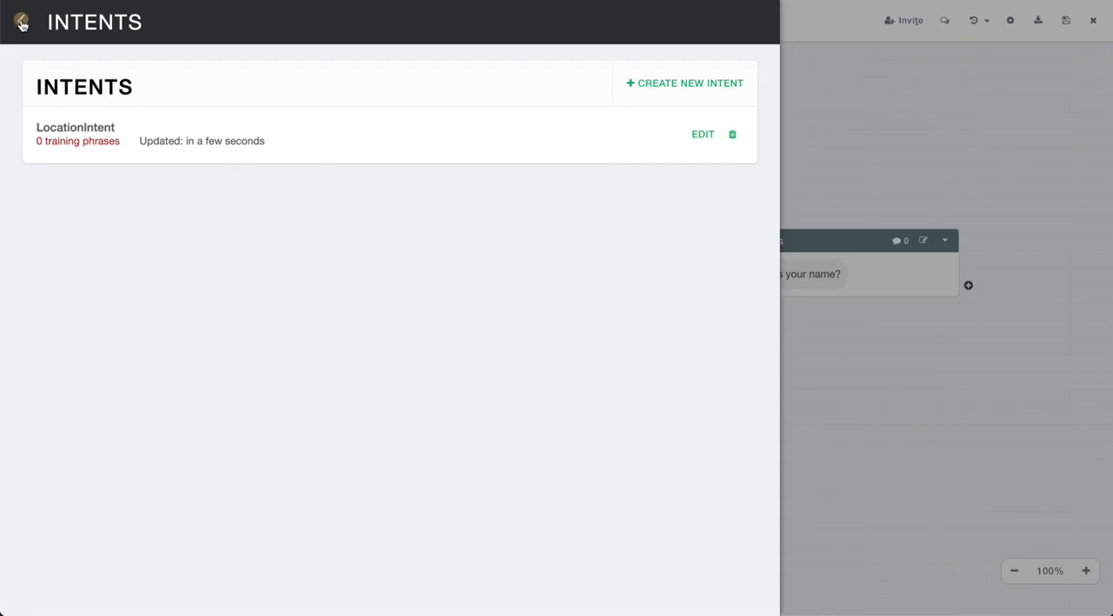
{"action": "left_click", "coordinate": [19, 19]}
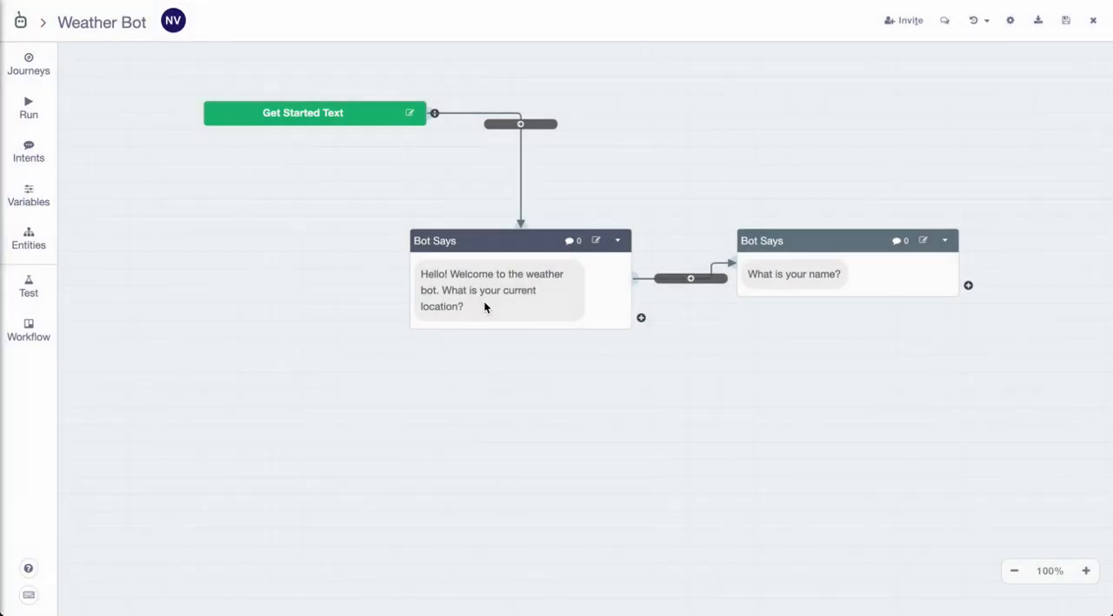
Create a text variable named City with the City entity type and return to the flow canvas
{"action": "left_click", "coordinate": [34, 199]}
{"action": "left_click", "coordinate": [448, 191]}
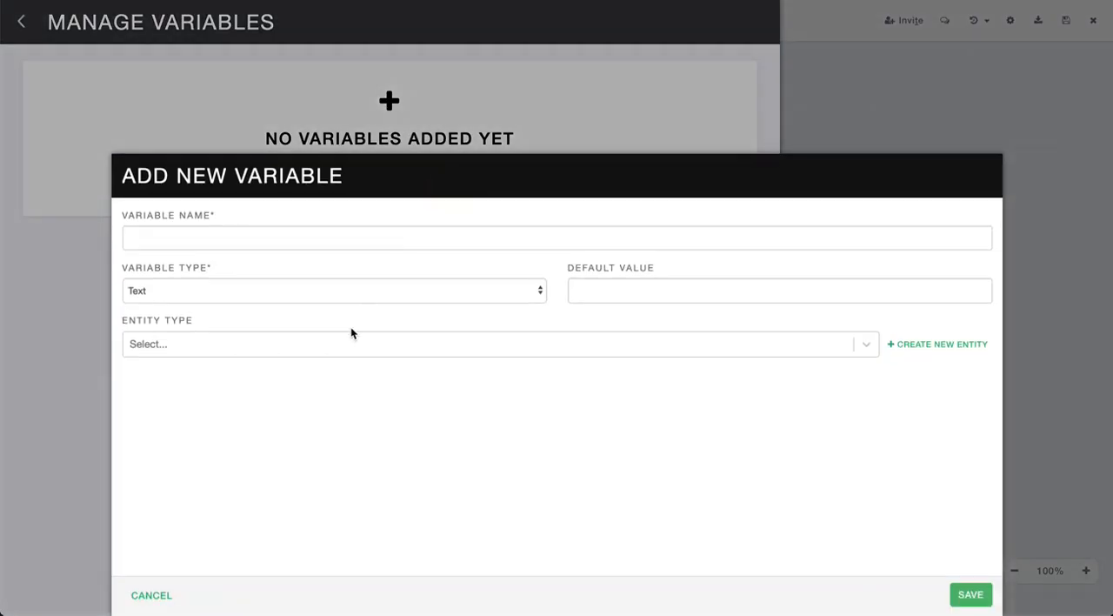
{"action": "left_click", "coordinate": [419, 236]}
{"action": "type", "text": "Ci"}
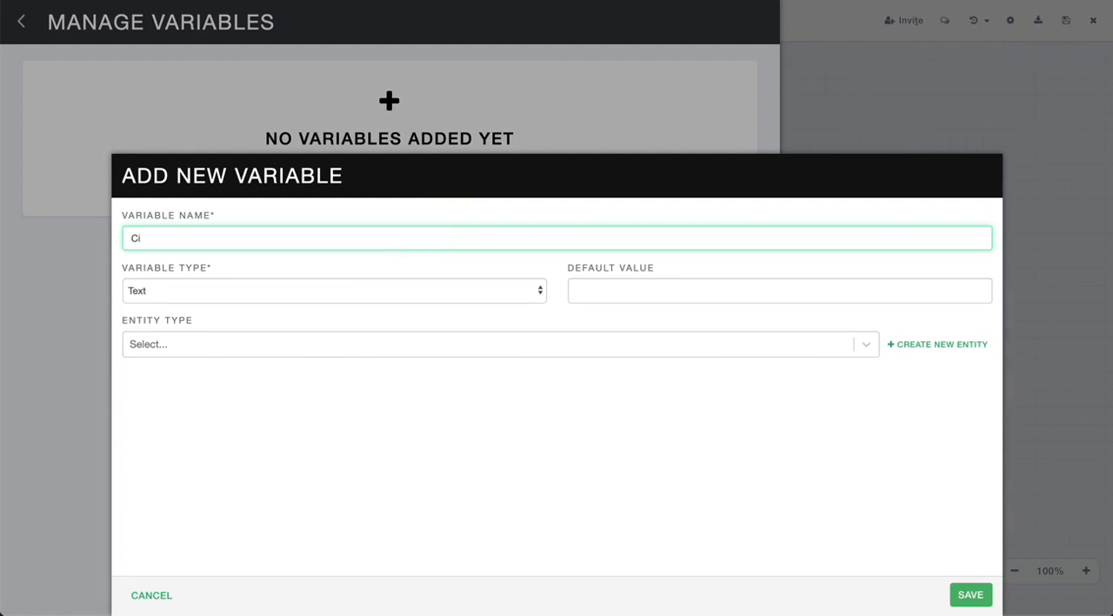
{"action": "type", "text": "ty"}
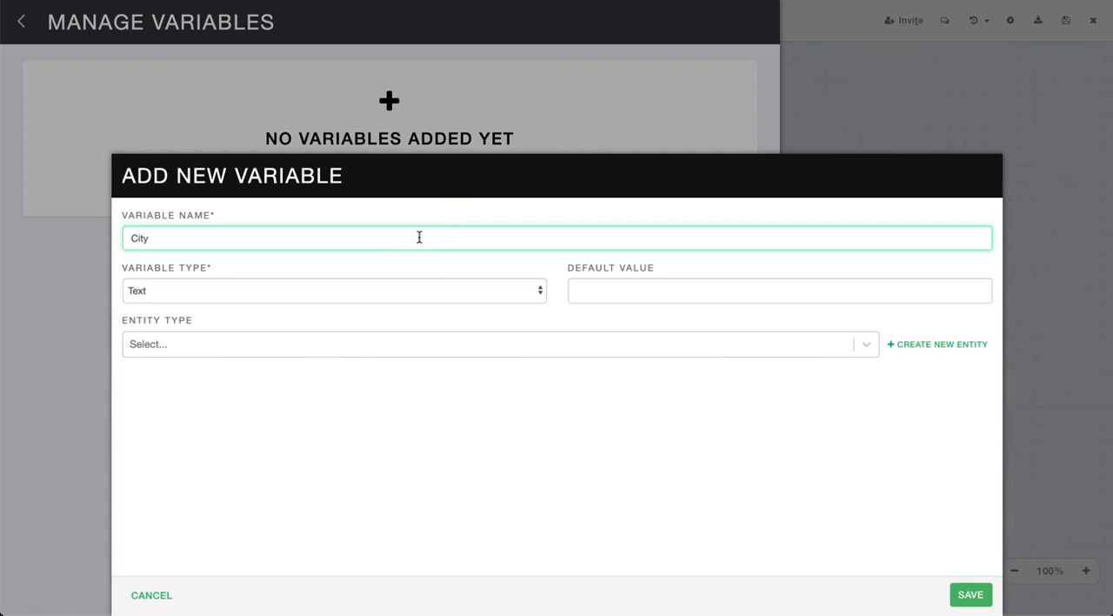
{"action": "left_click", "coordinate": [385, 343]}
{"action": "scroll", "coordinate": [358, 461], "scroll_direction": "down", "scroll_amount": 1}
{"action": "scroll", "coordinate": [359, 461], "scroll_direction": "down", "scroll_amount": 3}
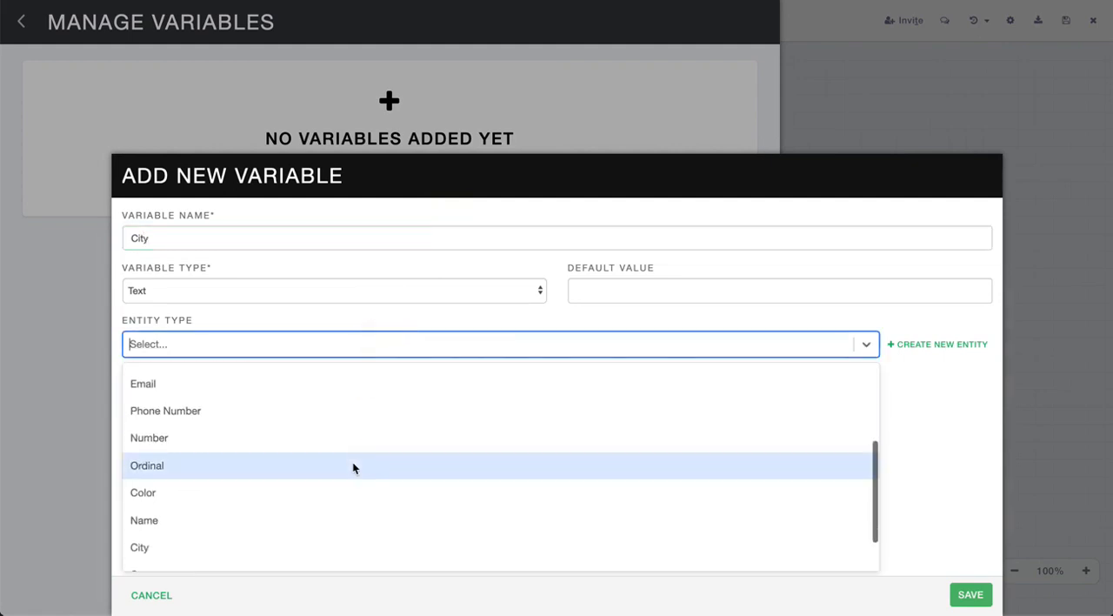
{"action": "left_click", "coordinate": [318, 526]}
{"action": "left_click", "coordinate": [971, 594]}
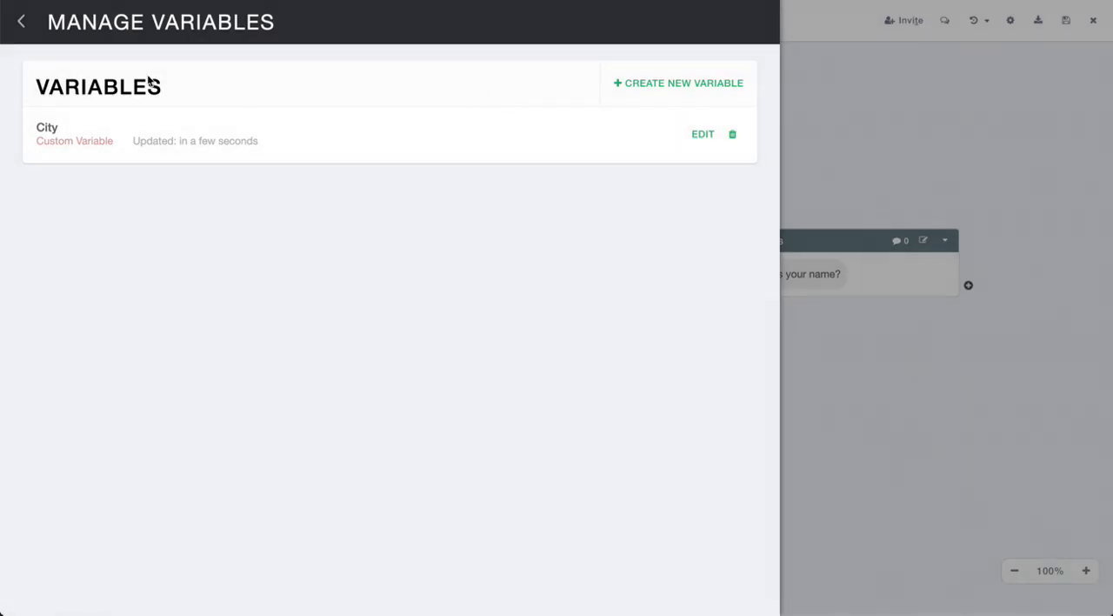
{"action": "left_click", "coordinate": [21, 21]}
Add the training phrases "%City%" and "In the city" to LocationIntent
{"action": "left_click", "coordinate": [31, 149]}
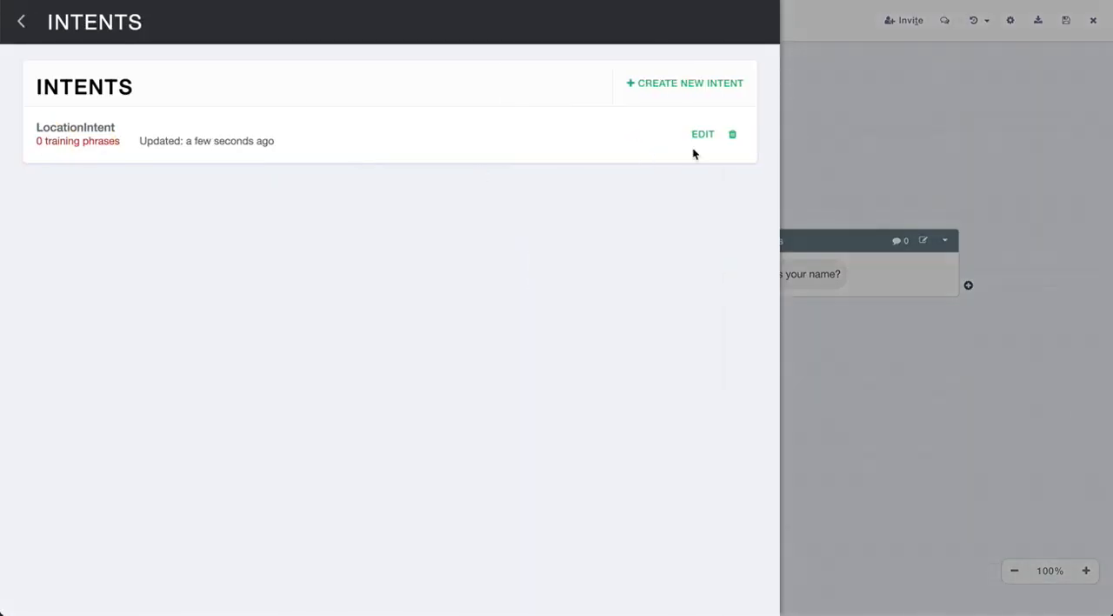
{"action": "left_click", "coordinate": [703, 134]}
{"action": "left_click", "coordinate": [397, 296]}
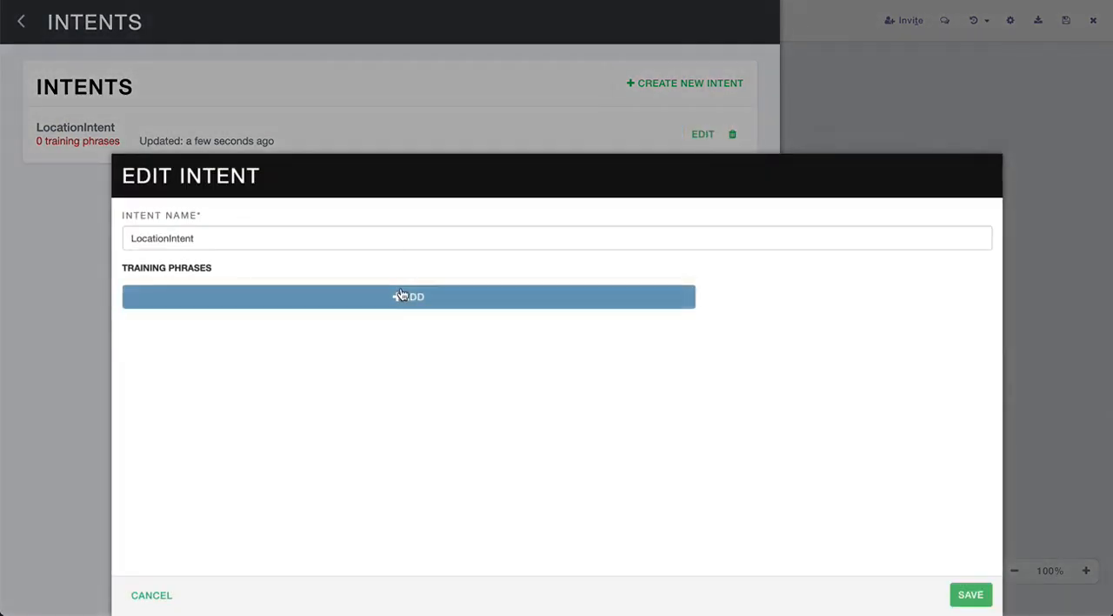
{"action": "type", "text": "%City%"}
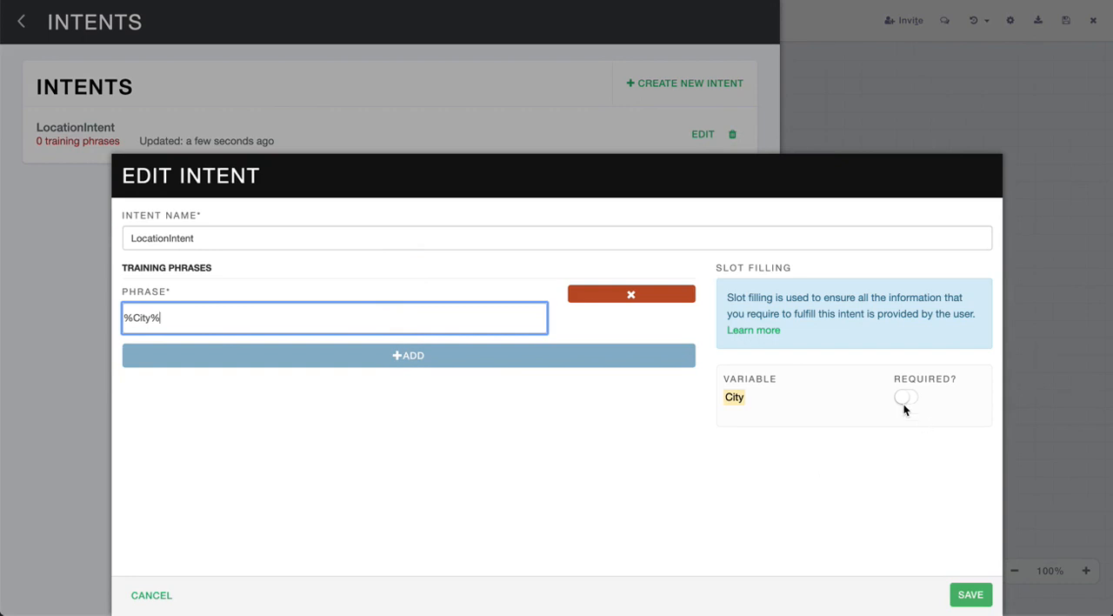
{"action": "left_click", "coordinate": [424, 361]}
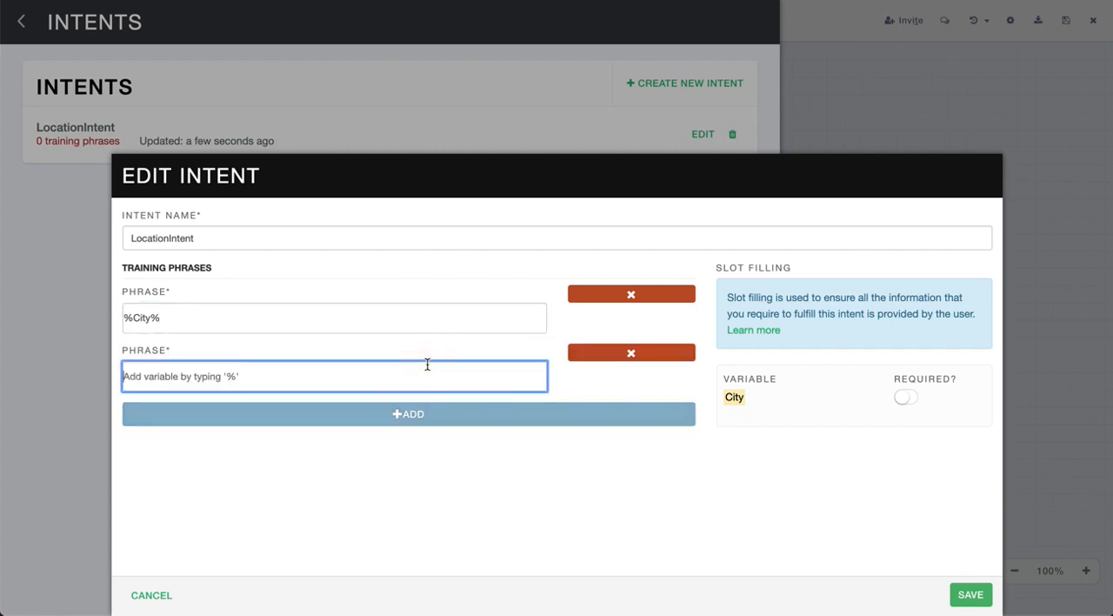
{"action": "type", "text": "In the city"}
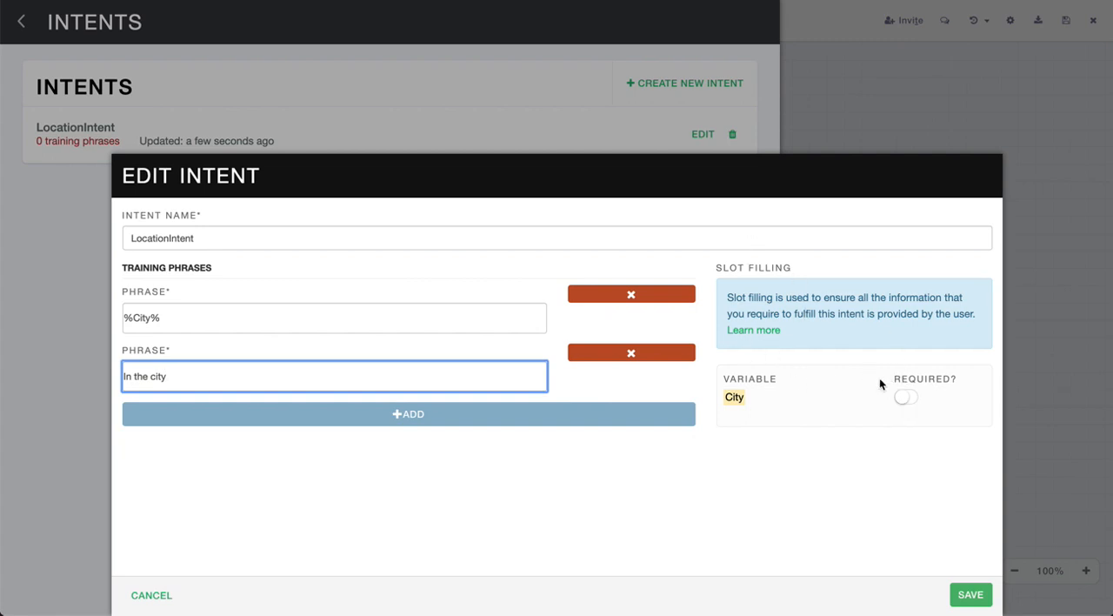
Make the City variable required with the prompt "What is your city?" and save LocationIntent
{"action": "left_click", "coordinate": [912, 402]}
{"action": "left_click", "coordinate": [849, 447]}
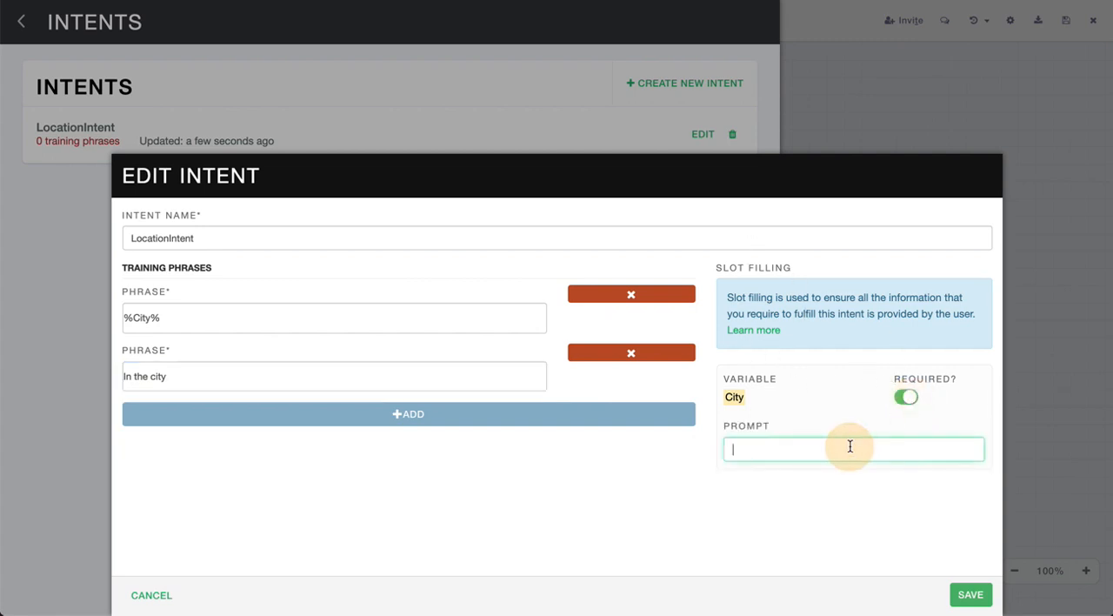
{"action": "type", "text": "What is your city?"}
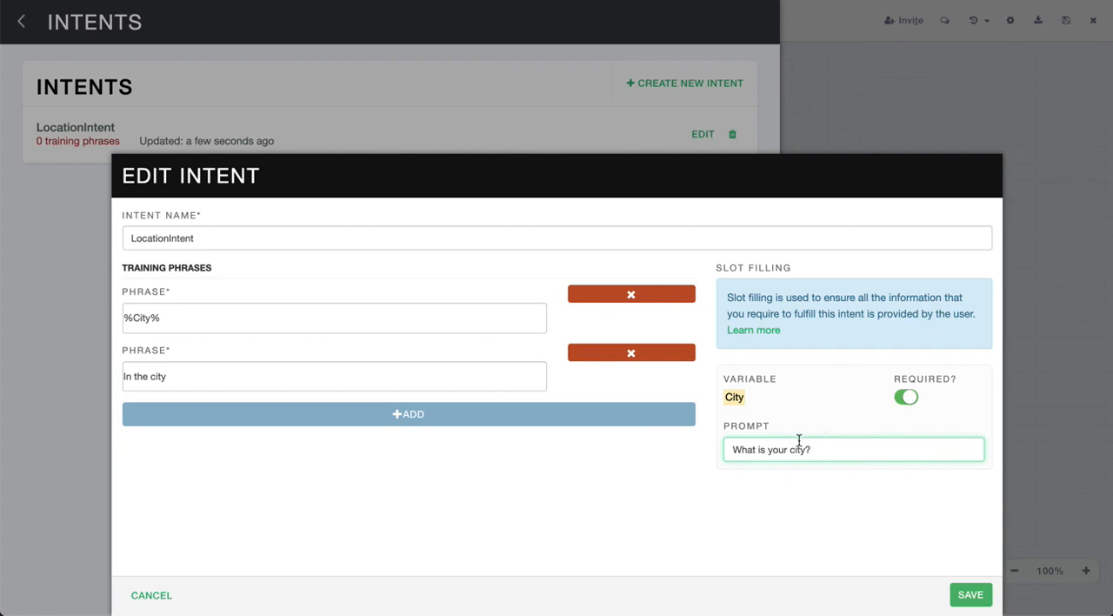
{"action": "left_click", "coordinate": [972, 594]}
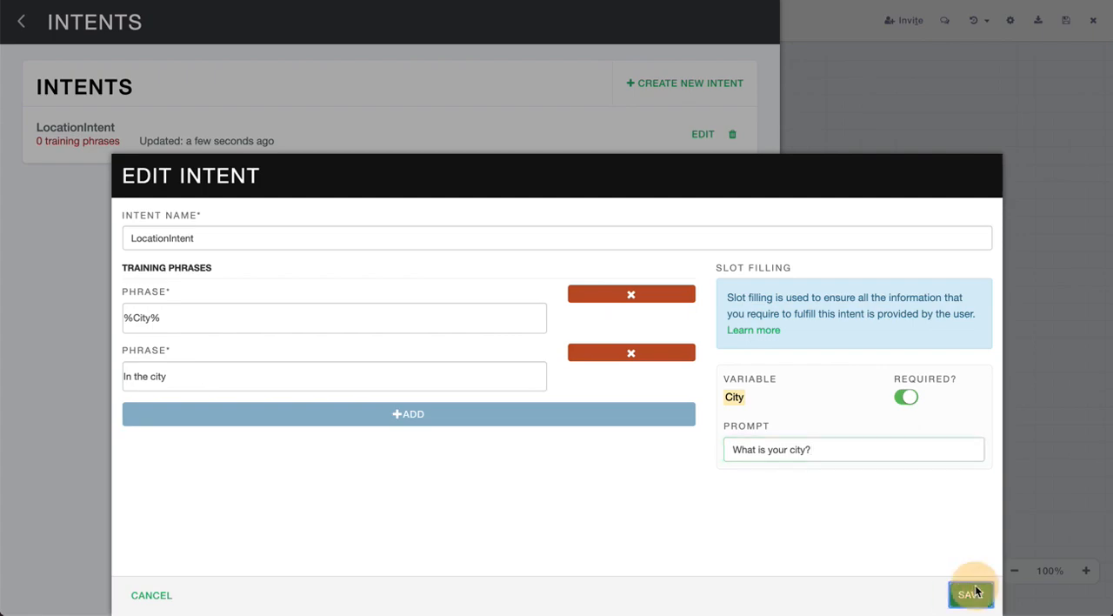
{"action": "left_click", "coordinate": [24, 26]}
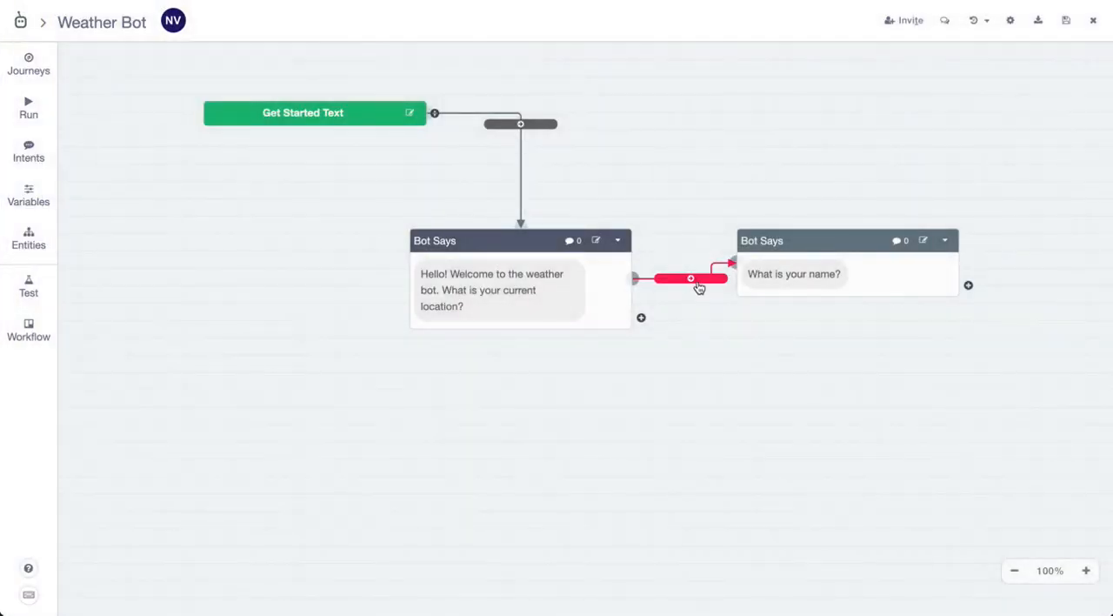
Assign LocationIntent to the connection between the welcome and name messages, and move the name message block slightly away from the welcome block
{"action": "left_click", "coordinate": [698, 281]}
{"action": "left_click", "coordinate": [554, 386]}
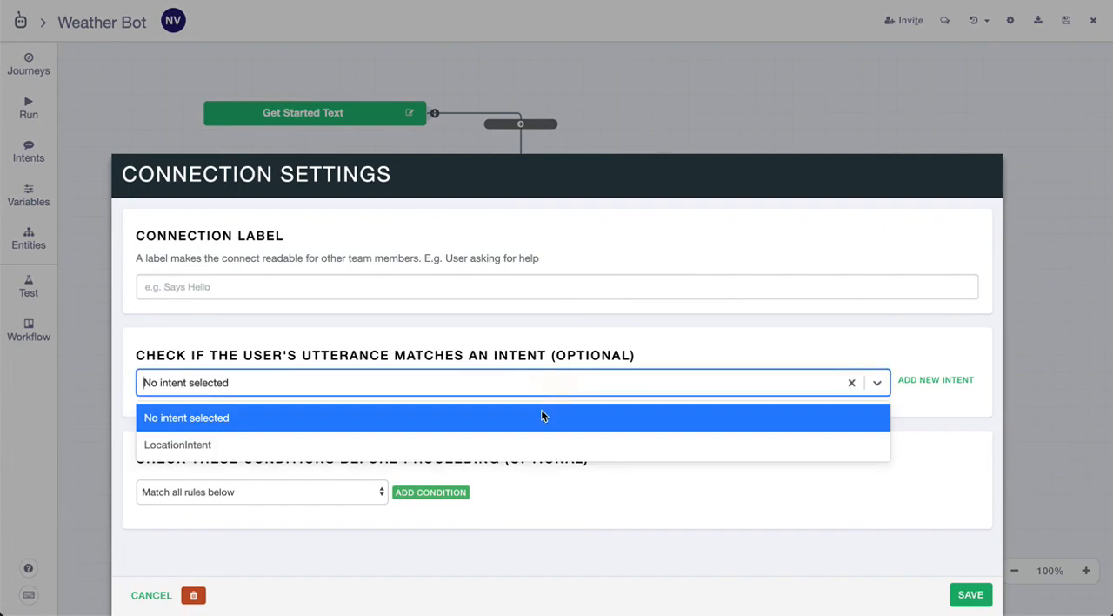
{"action": "left_click", "coordinate": [534, 439]}
{"action": "left_click", "coordinate": [970, 594]}
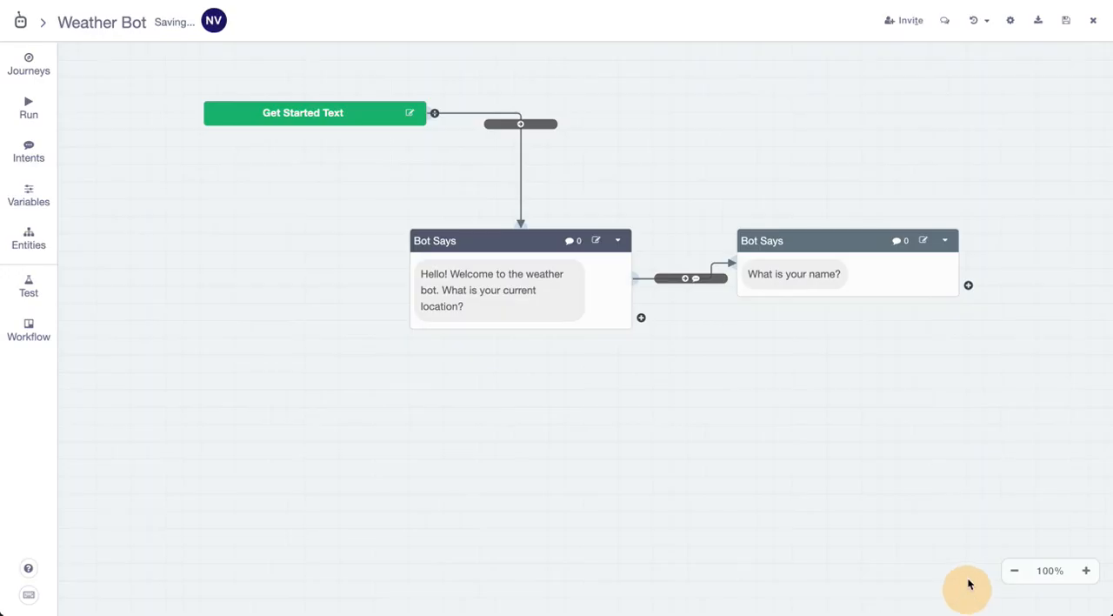
{"action": "left_click_drag", "start_coordinate": [834, 240], "coordinate": [859, 253]}
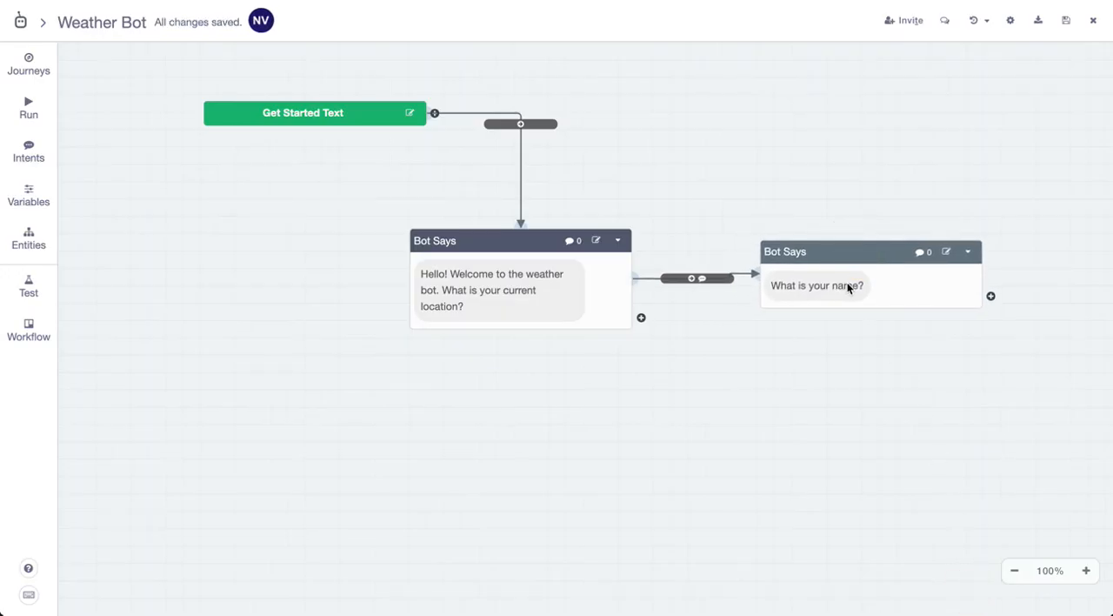
Run the conversation test and reply "In the city" to the welcome message
{"action": "left_click", "coordinate": [43, 116]}
{"action": "left_click", "coordinate": [412, 507]}
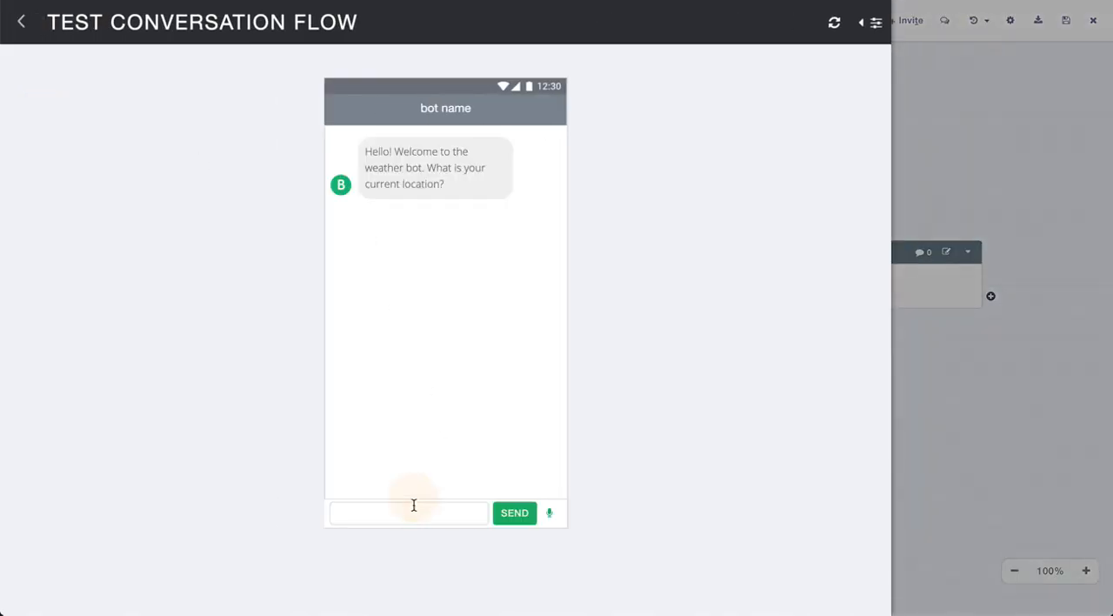
{"action": "type", "text": "In the city"}
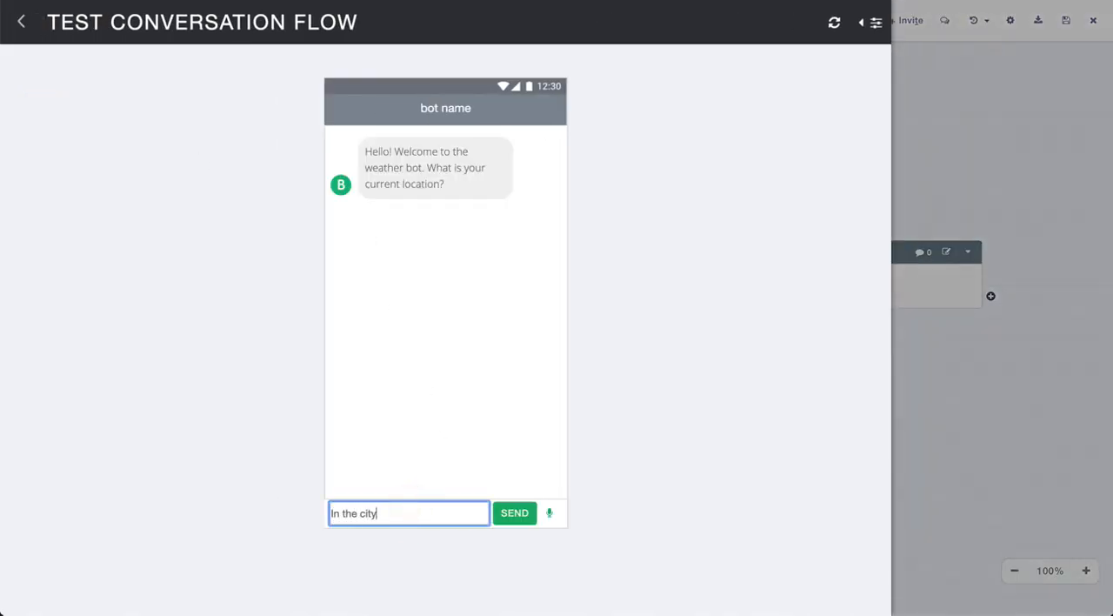
{"action": "key", "text": "Return"}
Answer the city prompt in the test conversation with "New York City"
{"action": "left_click", "coordinate": [445, 508]}
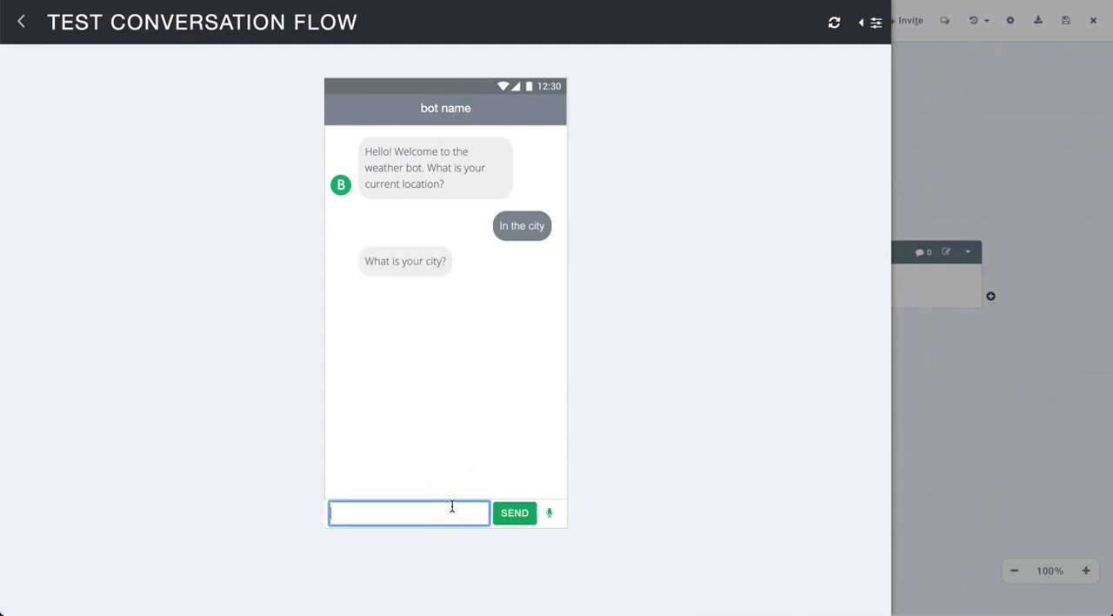
{"action": "type", "text": "New York City"}
{"action": "left_click", "coordinate": [507, 512]}
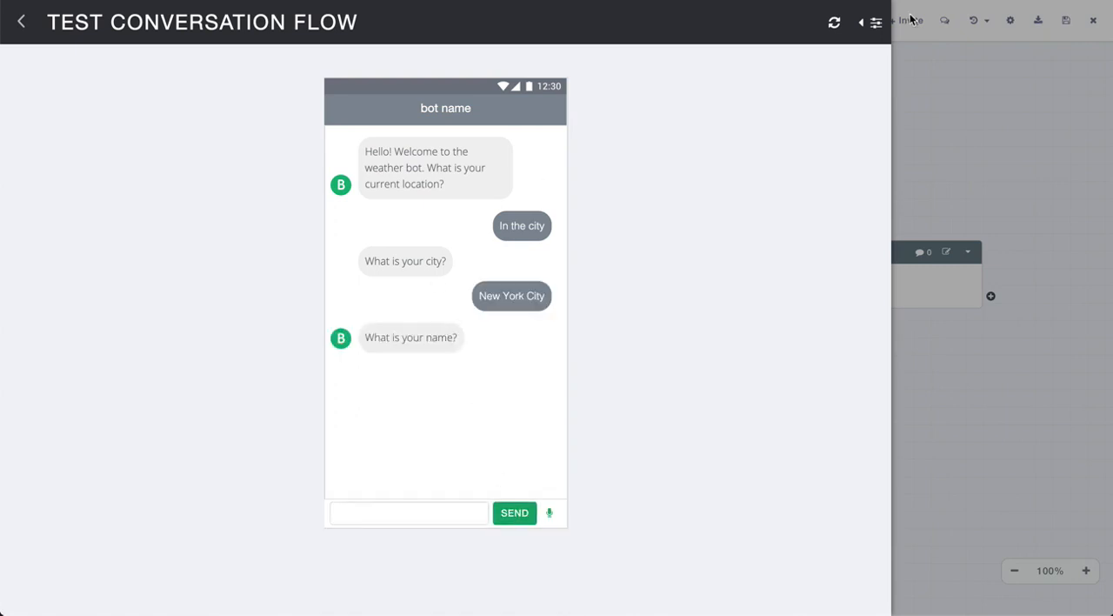
Check the value stored for the City variable in the test, and return to the flow canvas
{"action": "left_click", "coordinate": [869, 22]}
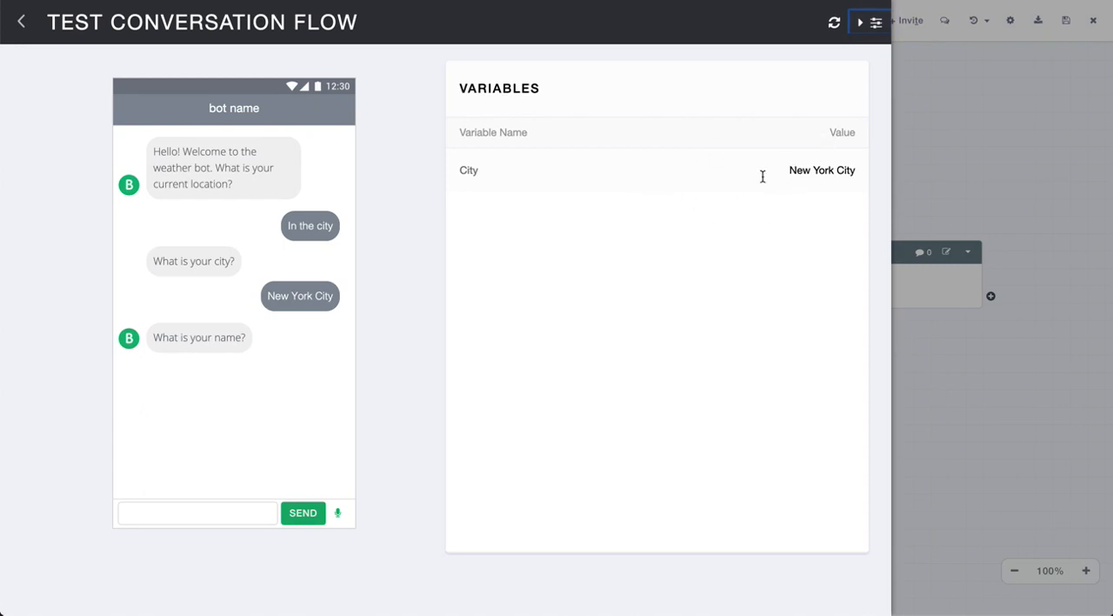
{"action": "left_click", "coordinate": [869, 22]}
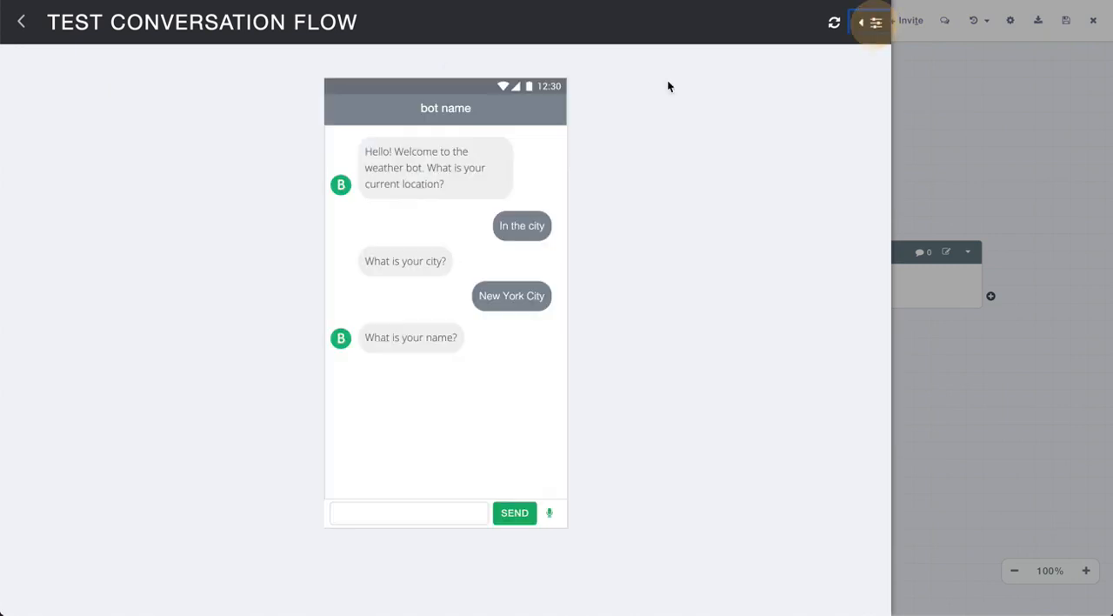
{"action": "left_click", "coordinate": [21, 22]}
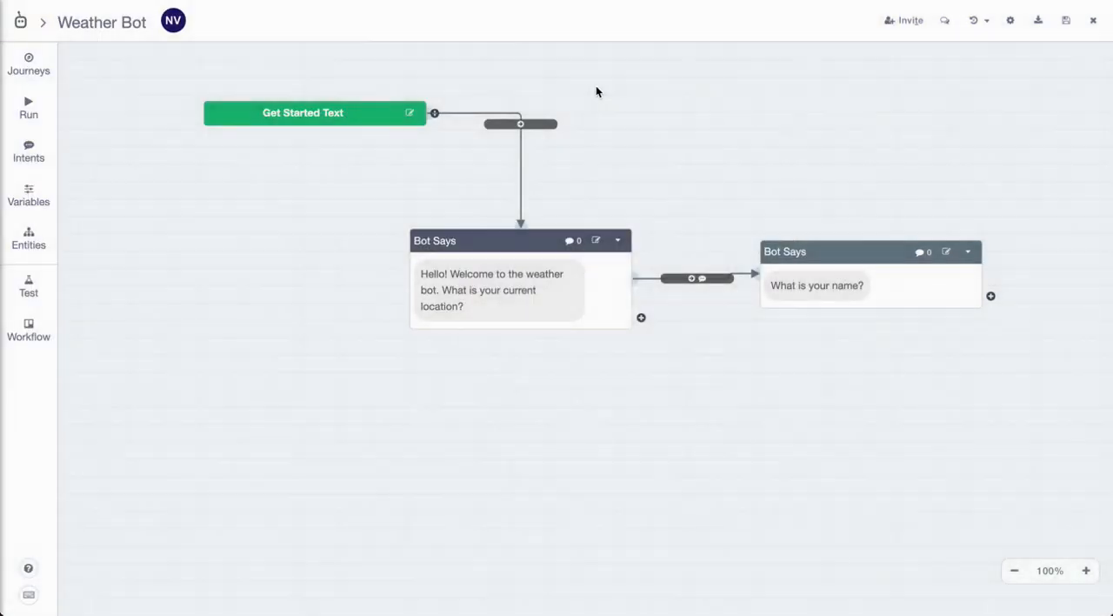
{"action": "left_click_drag", "start_coordinate": [769, 157], "coordinate": [563, 152]}
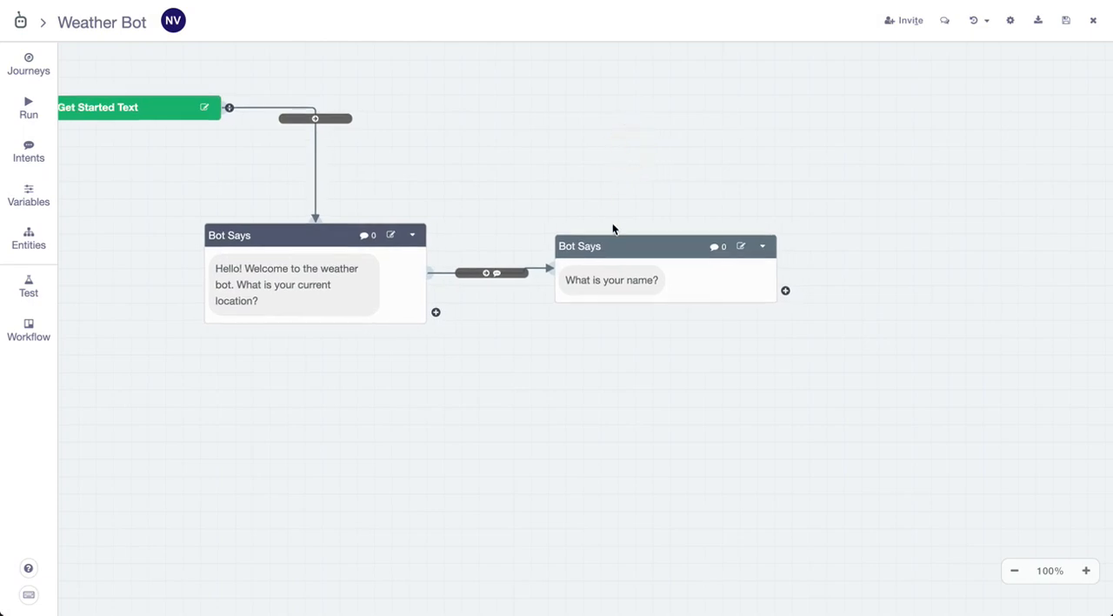
Add a bot message block connected after the name question and place it below and to the right of that block
{"action": "left_click", "coordinate": [786, 292]}
{"action": "left_click", "coordinate": [539, 223]}
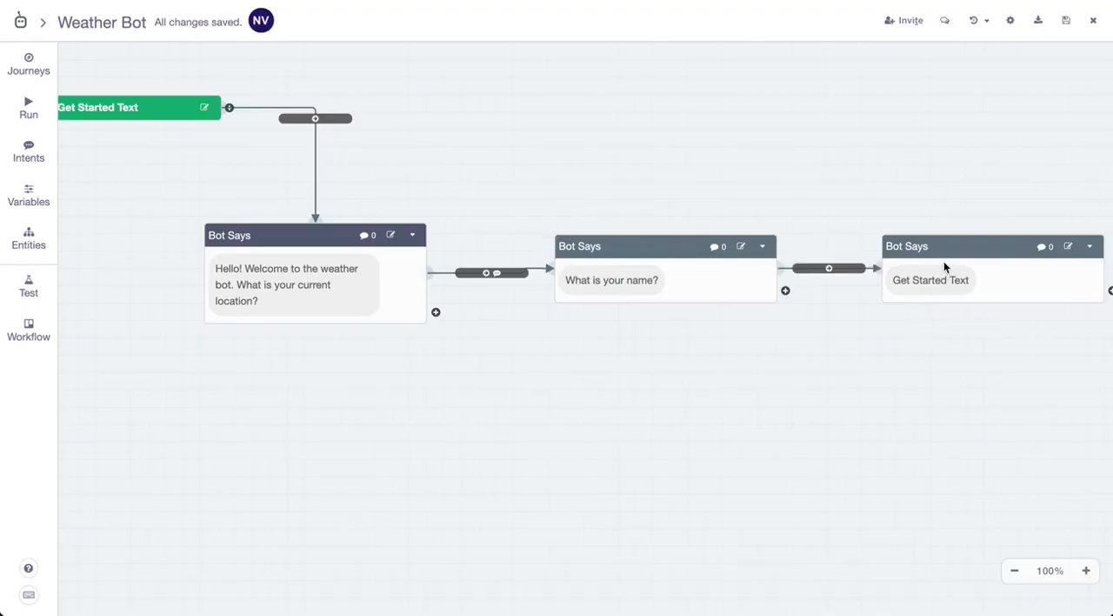
{"action": "left_click_drag", "start_coordinate": [944, 263], "coordinate": [892, 387]}
Set the new message block's text to "Hi Name! The weather in %City% is awesome!", inserting City as a variable, and save it
{"action": "left_click", "coordinate": [892, 385]}
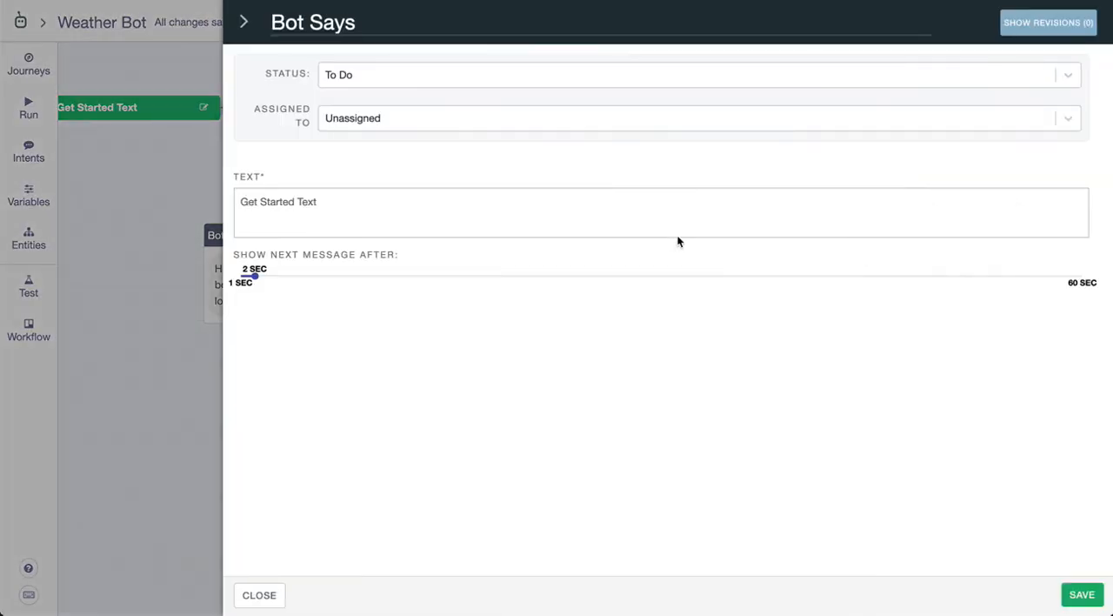
{"action": "triple_click", "coordinate": [657, 216]}
{"action": "type", "text": "Hi Name! "}
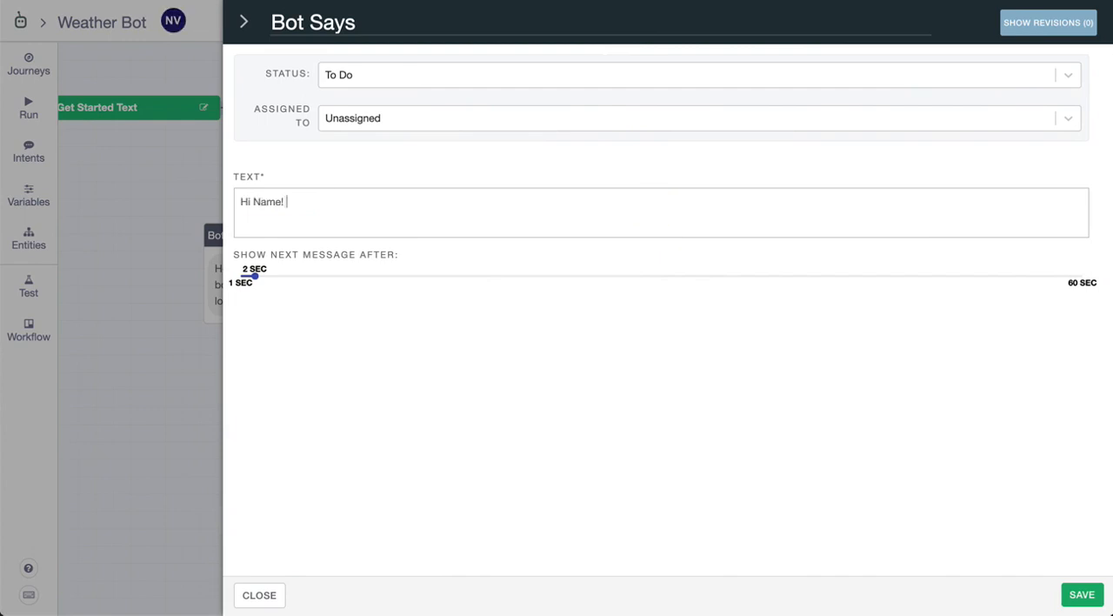
{"action": "type", "text": "The weather in %Ci"}
{"action": "key", "text": "Return"}
{"action": "type", "text": "is a"}
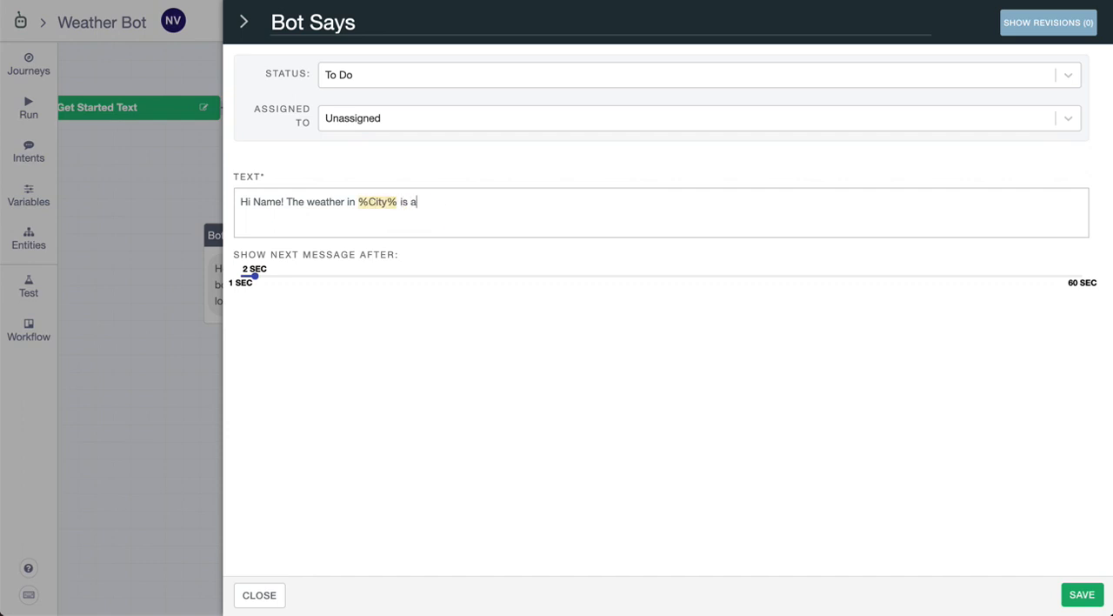
{"action": "type", "text": "wesome!"}
{"action": "left_click", "coordinate": [1082, 594]}
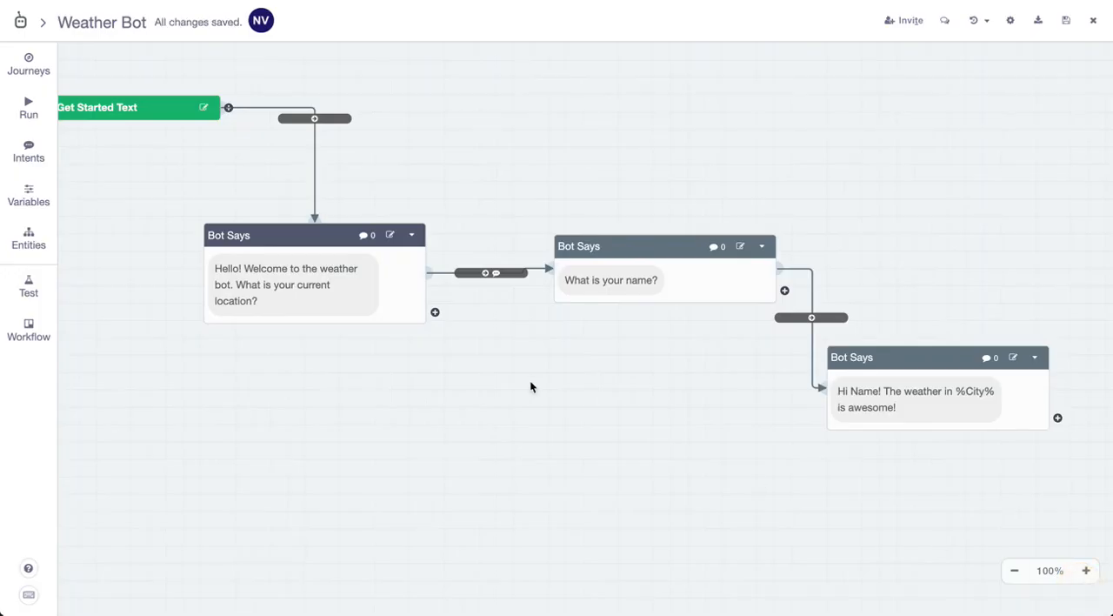
Create an intent named NameIntent without training phrases, and return to the flow canvas
{"action": "left_click", "coordinate": [33, 155]}
{"action": "left_click", "coordinate": [681, 87]}
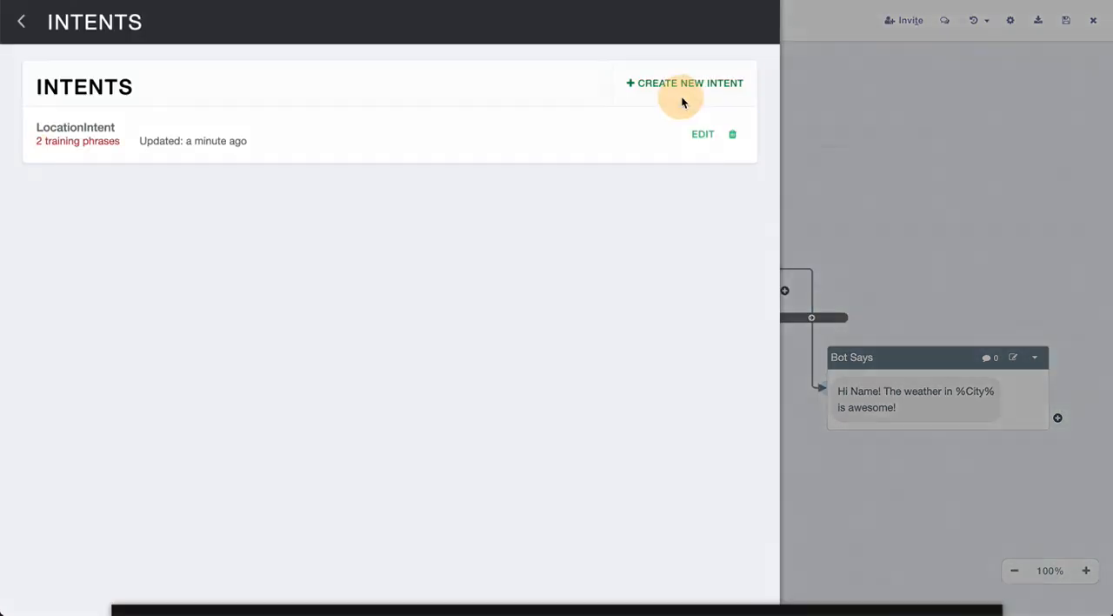
{"action": "left_click", "coordinate": [457, 228]}
{"action": "type", "text": "NameIntent"}
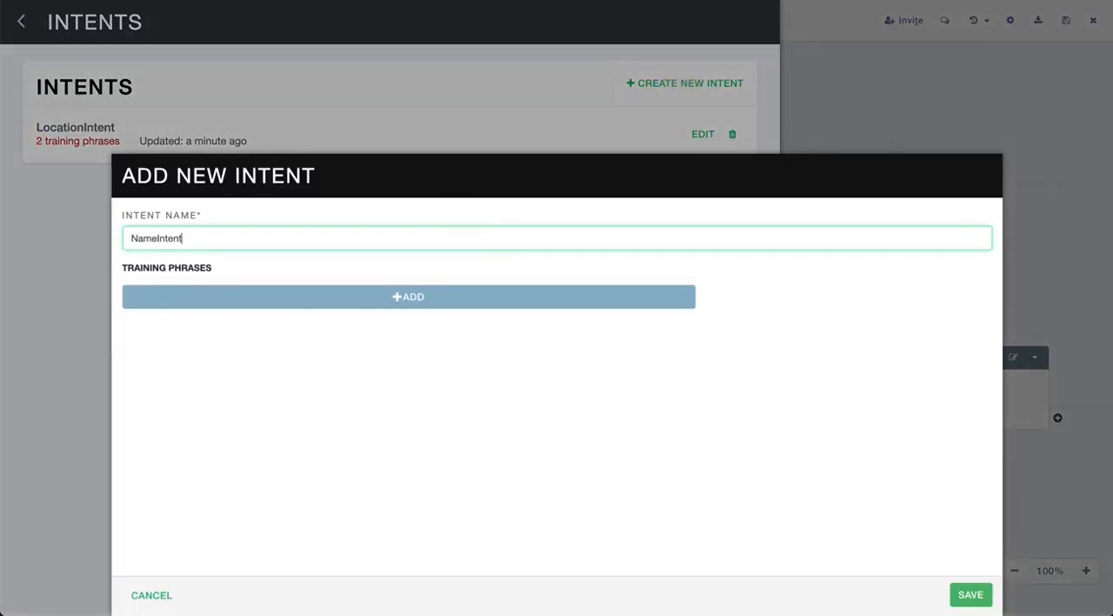
{"action": "left_click", "coordinate": [963, 593]}
{"action": "left_click", "coordinate": [19, 22]}
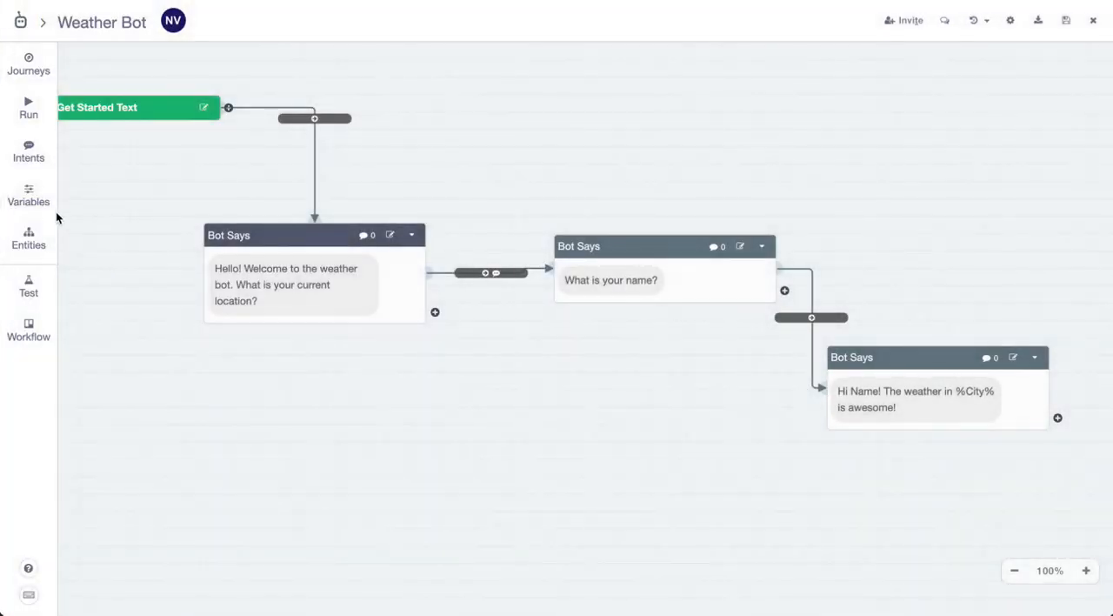
Create a Text variable called Name with the entity type Name, and return to the flow canvas
{"action": "left_click", "coordinate": [39, 198]}
{"action": "left_click", "coordinate": [677, 87]}
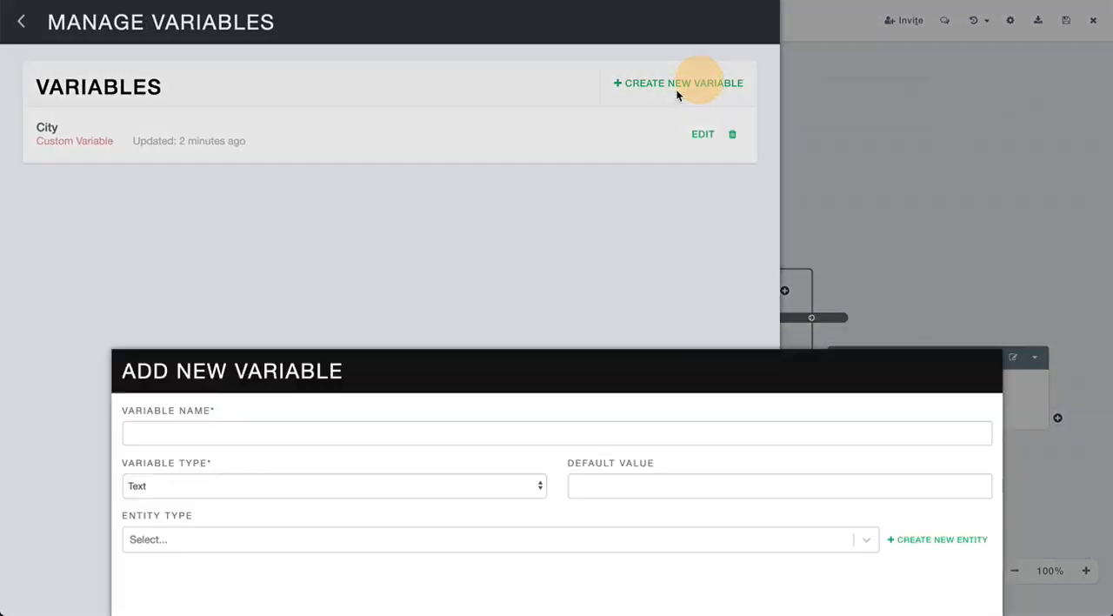
{"action": "left_click", "coordinate": [455, 231]}
{"action": "type", "text": "Name"}
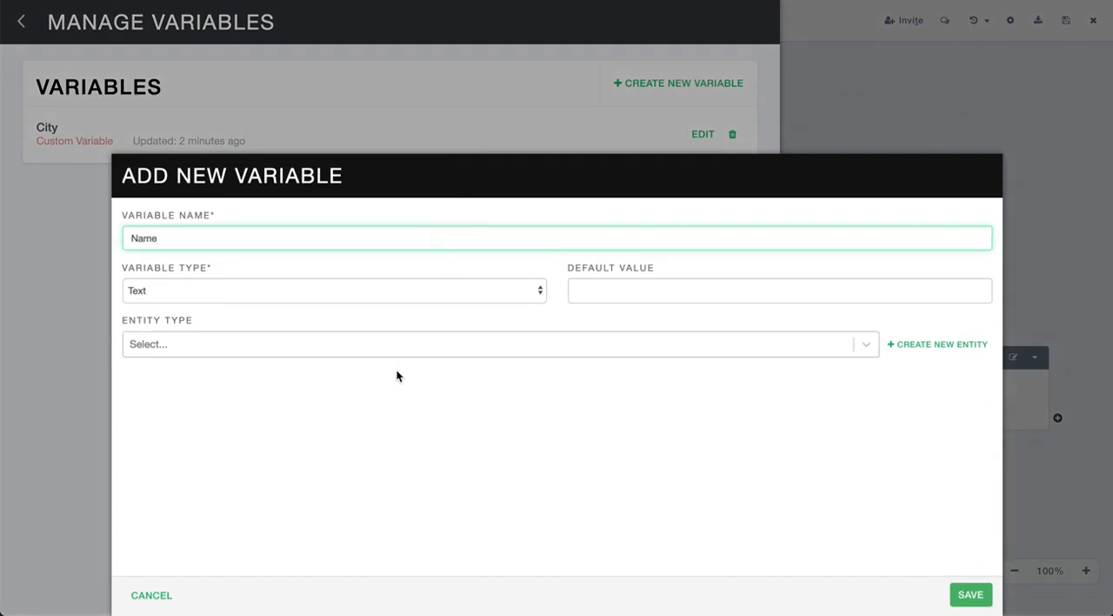
{"action": "left_click", "coordinate": [412, 349]}
{"action": "scroll", "coordinate": [390, 444], "scroll_direction": "down", "scroll_amount": 5}
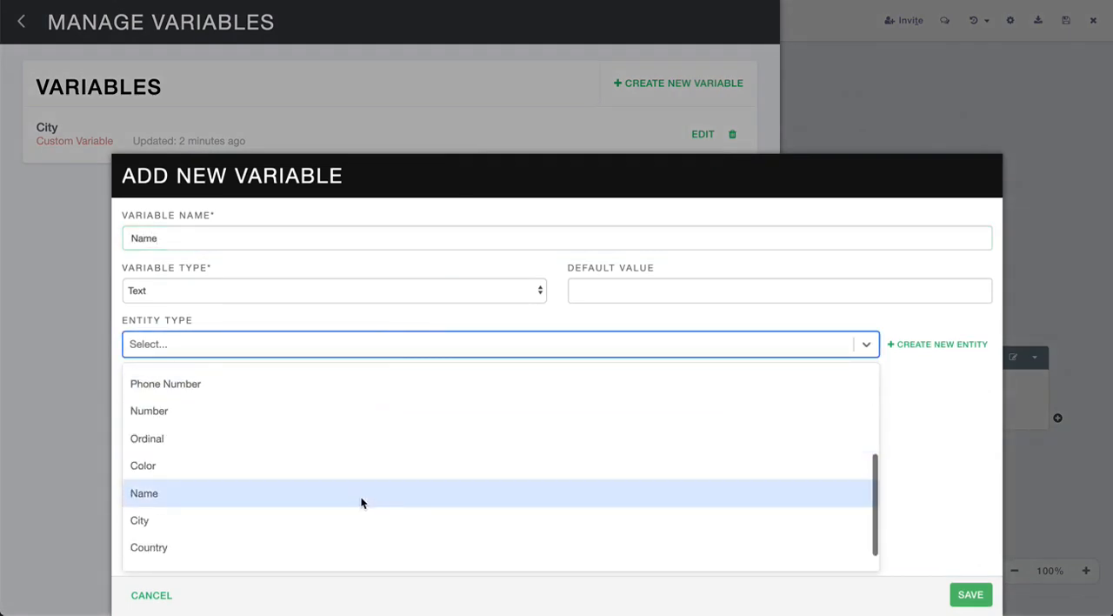
{"action": "left_click", "coordinate": [362, 494]}
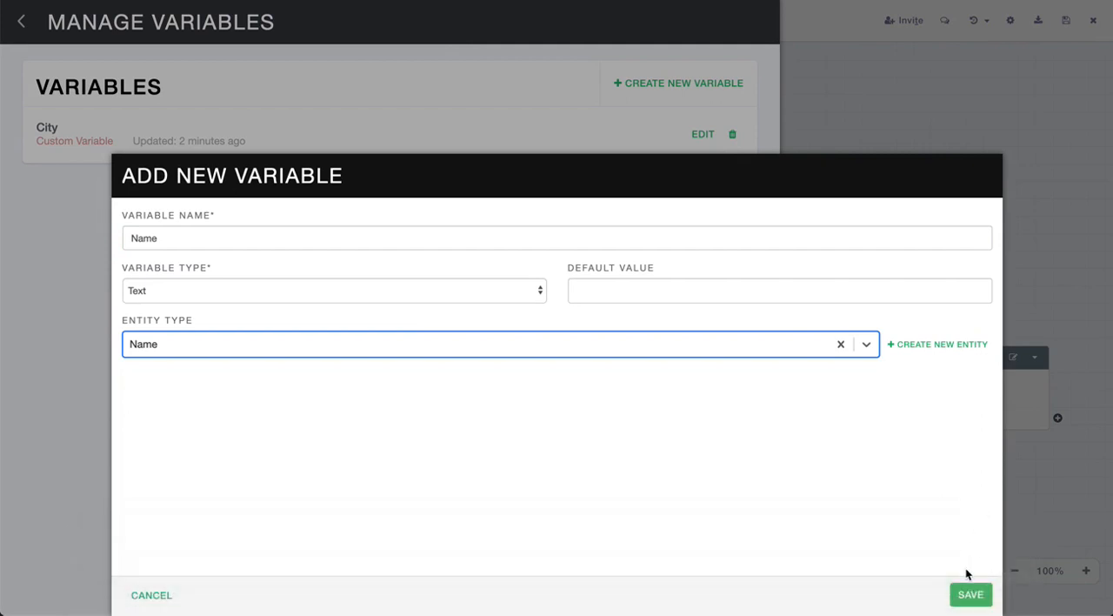
{"action": "left_click", "coordinate": [970, 595]}
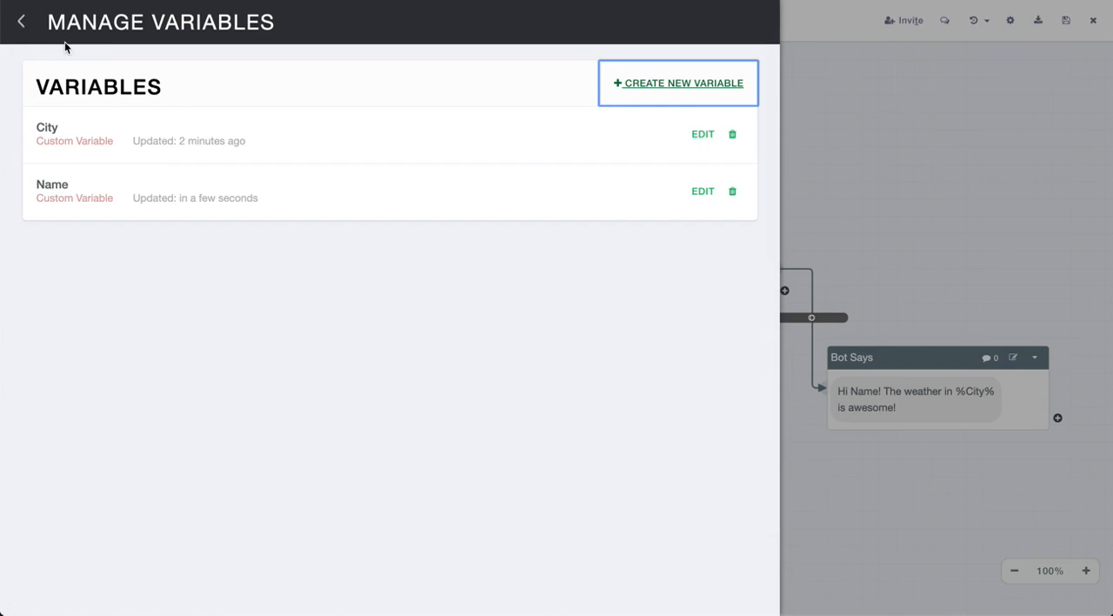
{"action": "left_click", "coordinate": [21, 22]}
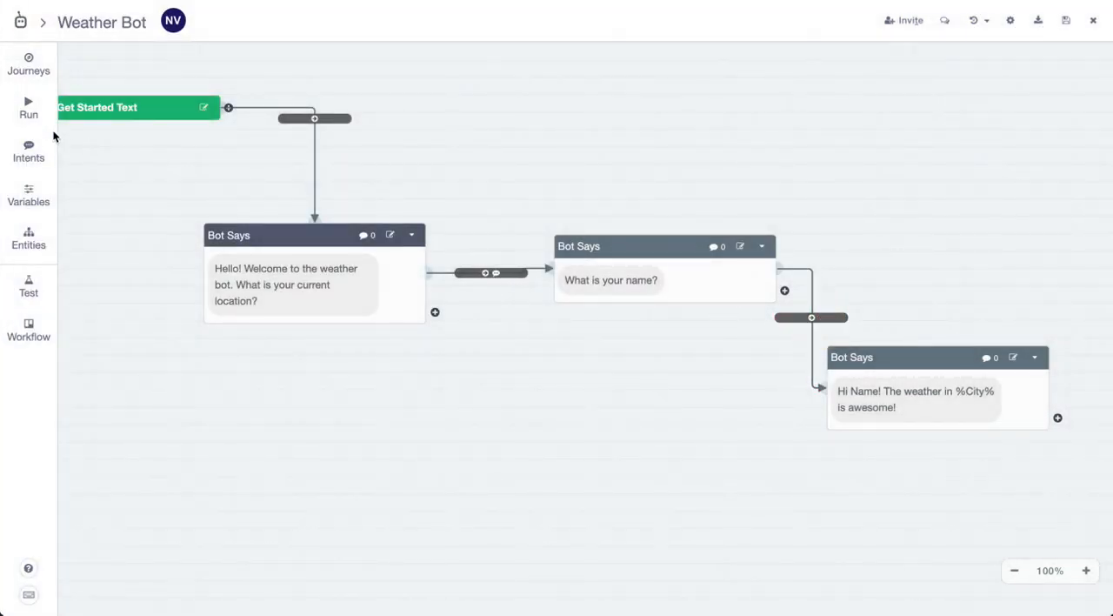
Add the training phrase %Name% to NameIntent, save the intent and return to the flow canvas
{"action": "left_click", "coordinate": [29, 150]}
{"action": "left_click", "coordinate": [692, 193]}
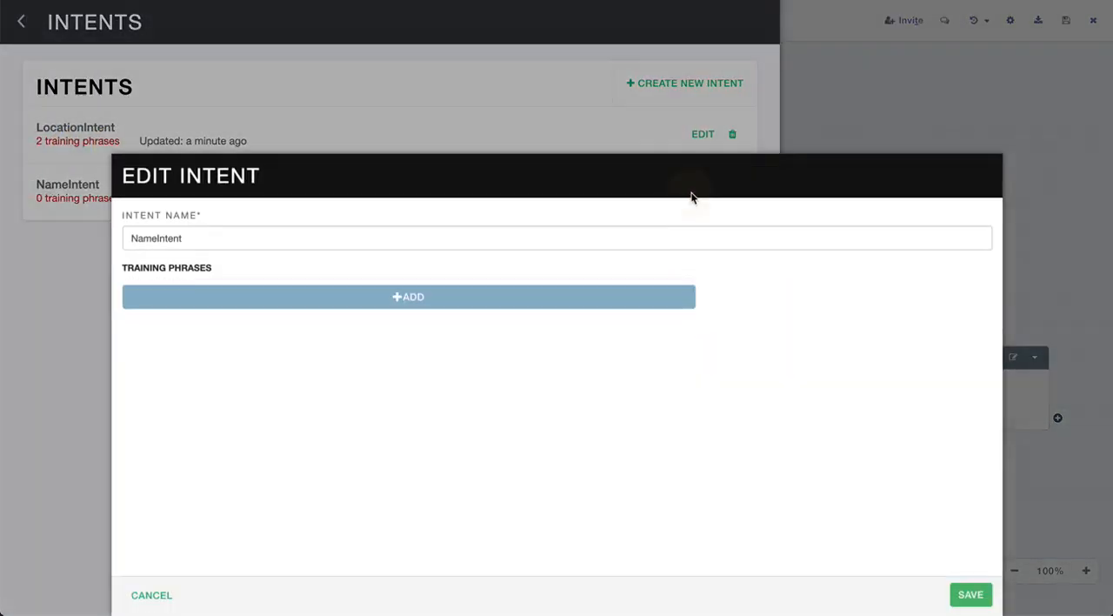
{"action": "left_click", "coordinate": [440, 299]}
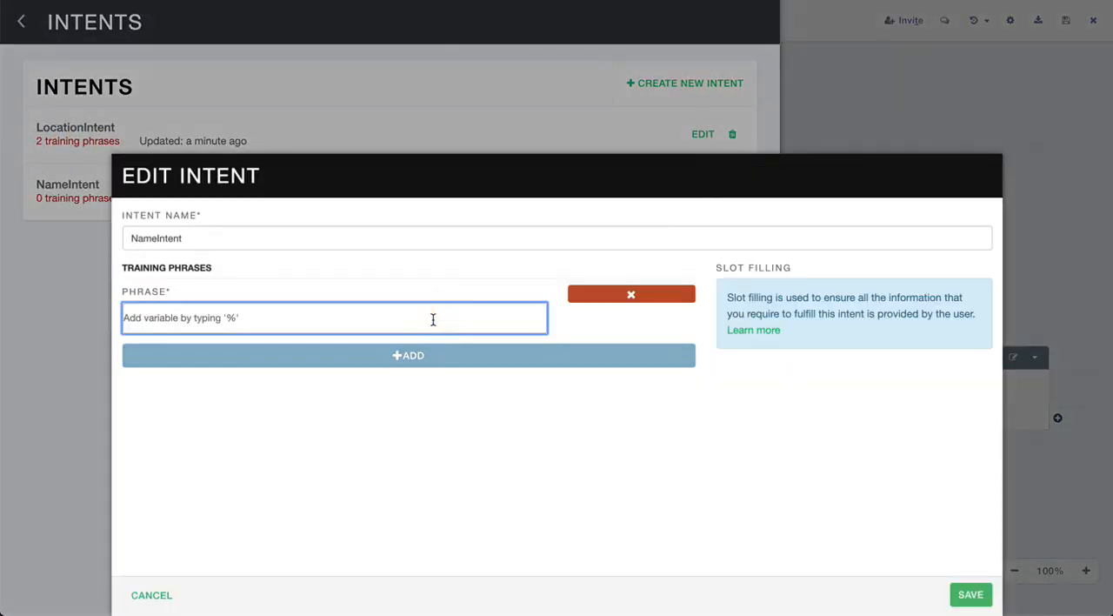
{"action": "type", "text": "%Name%"}
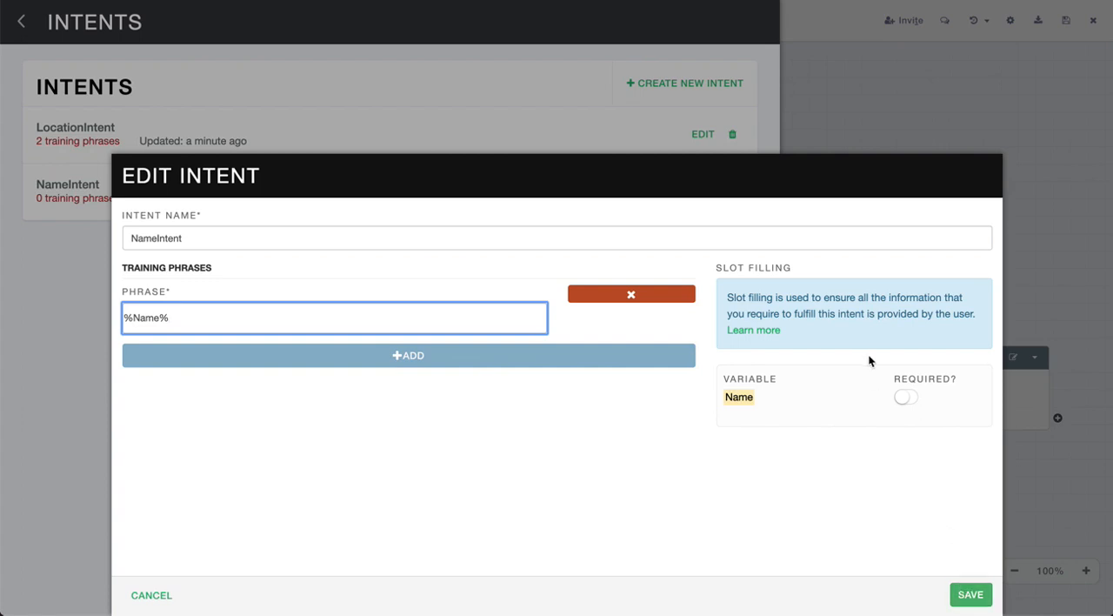
{"action": "left_click", "coordinate": [968, 593]}
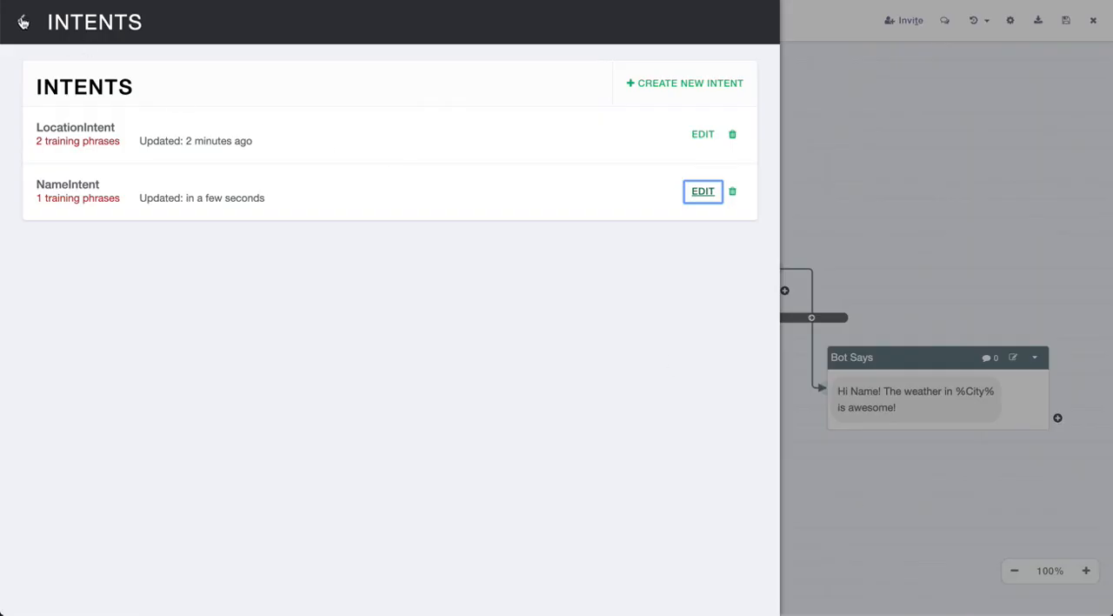
{"action": "left_click", "coordinate": [21, 22]}
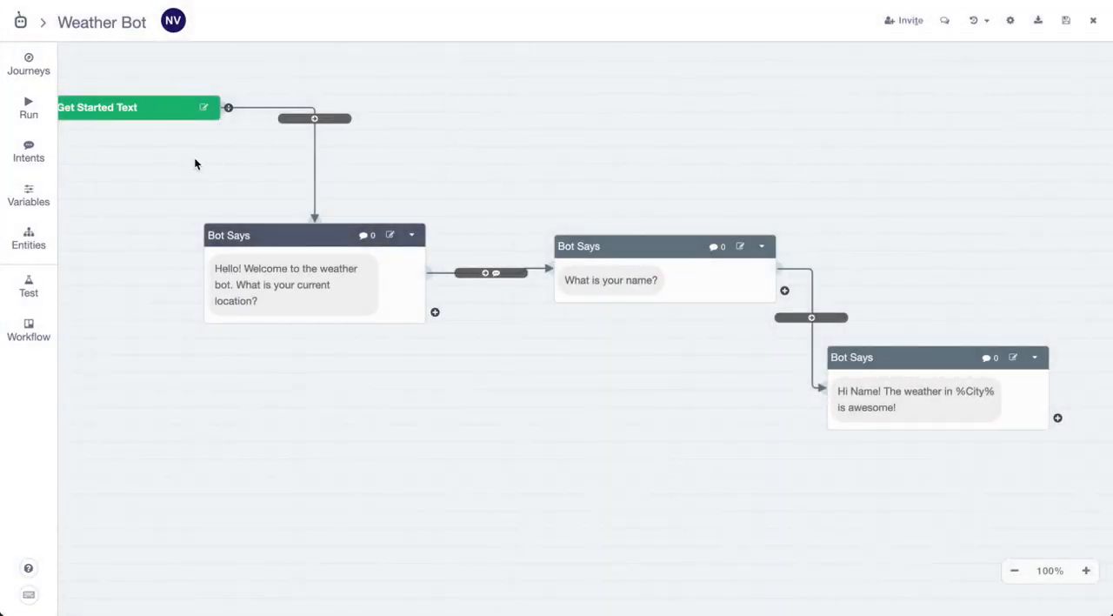
Assign NameIntent to the connection between the name question and the weather message, and shift the weather block slightly away
{"action": "left_click", "coordinate": [811, 318]}
{"action": "left_click", "coordinate": [438, 383]}
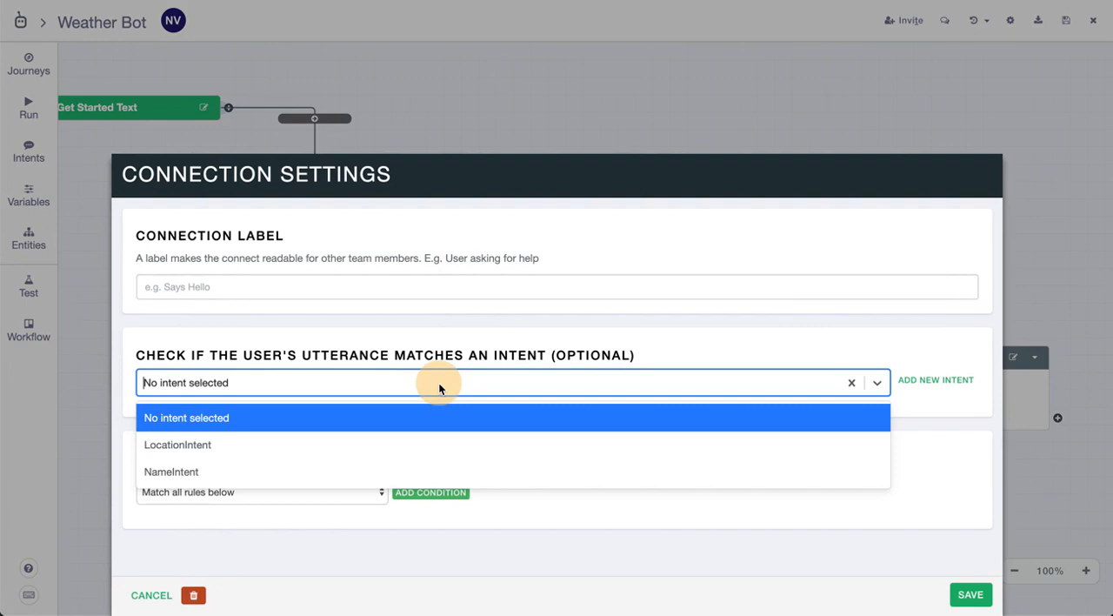
{"action": "left_click", "coordinate": [428, 465]}
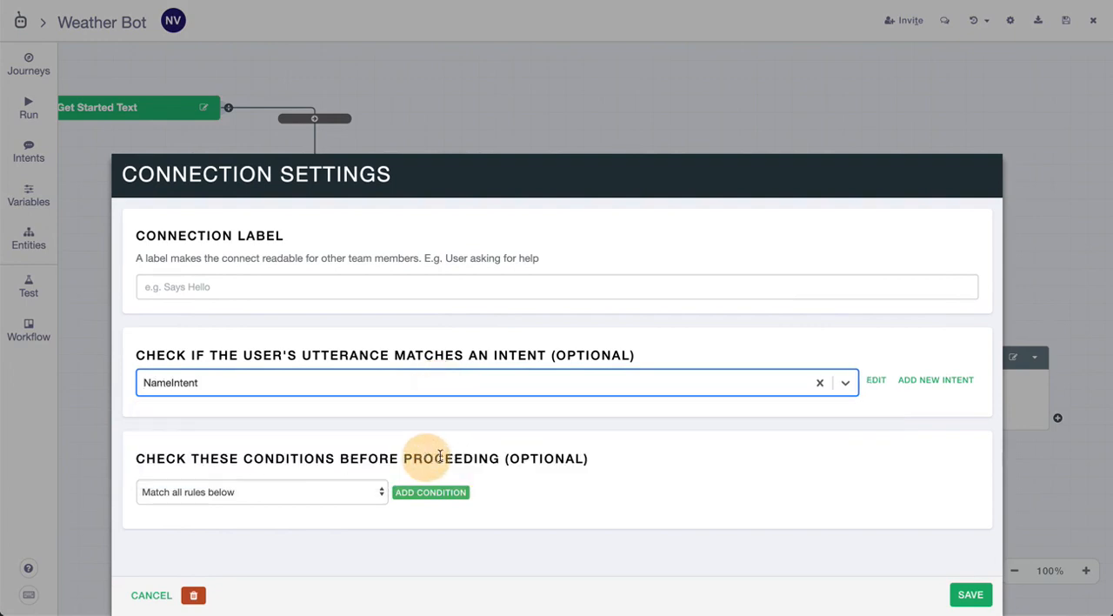
{"action": "left_click", "coordinate": [971, 593]}
{"action": "left_click_drag", "start_coordinate": [888, 360], "coordinate": [898, 361]}
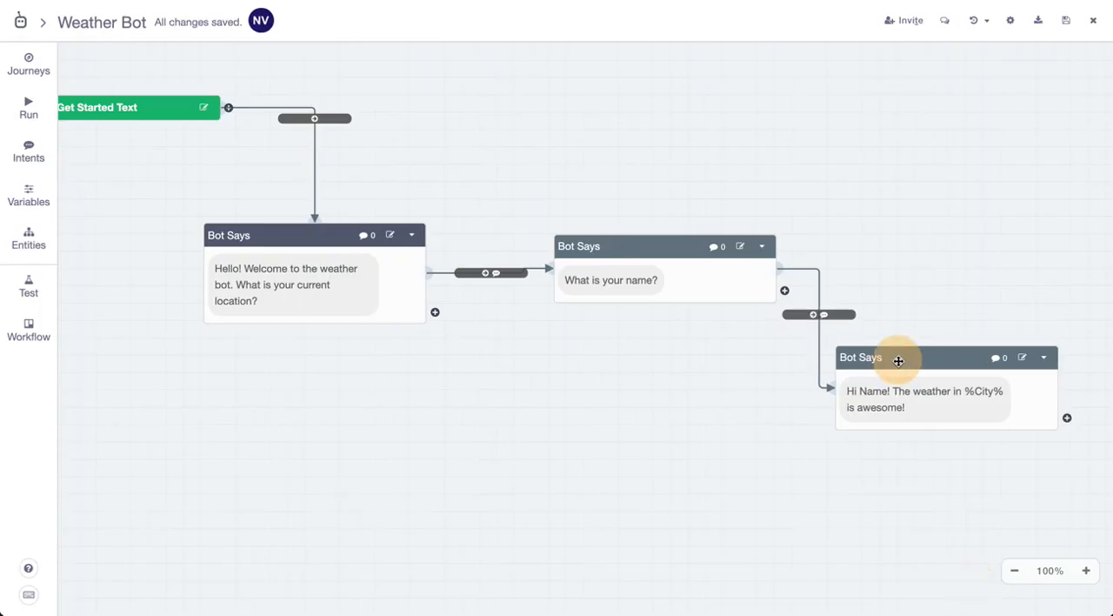
Replace the plain word "Name" in the weather message with the %Name% variable and save the message
{"action": "left_click", "coordinate": [887, 389]}
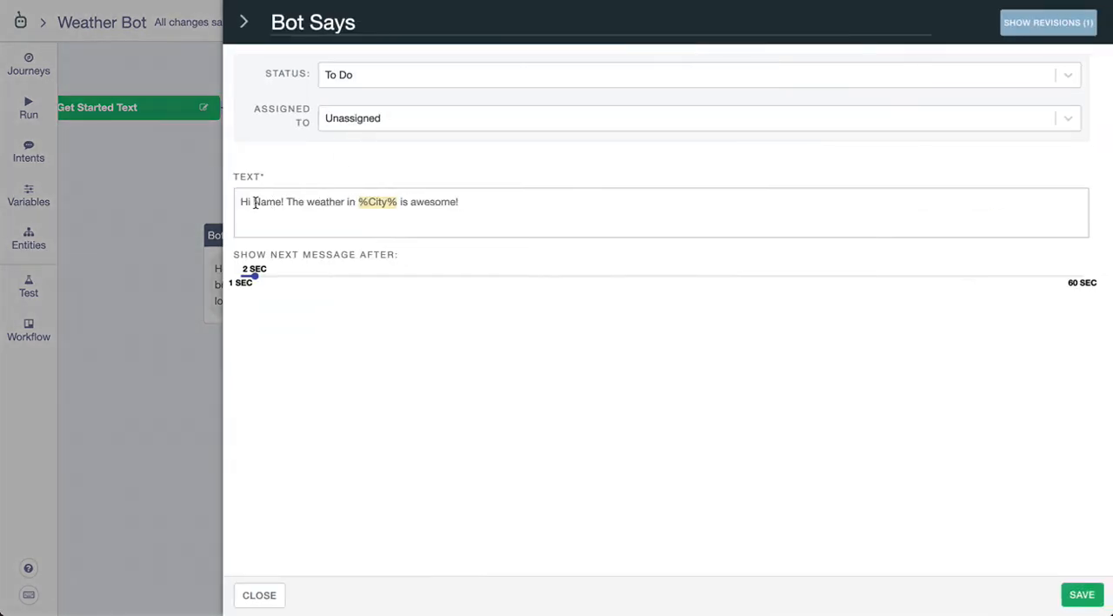
{"action": "left_click_drag", "start_coordinate": [254, 202], "coordinate": [283, 202]}
{"action": "type", "text": "%na"}
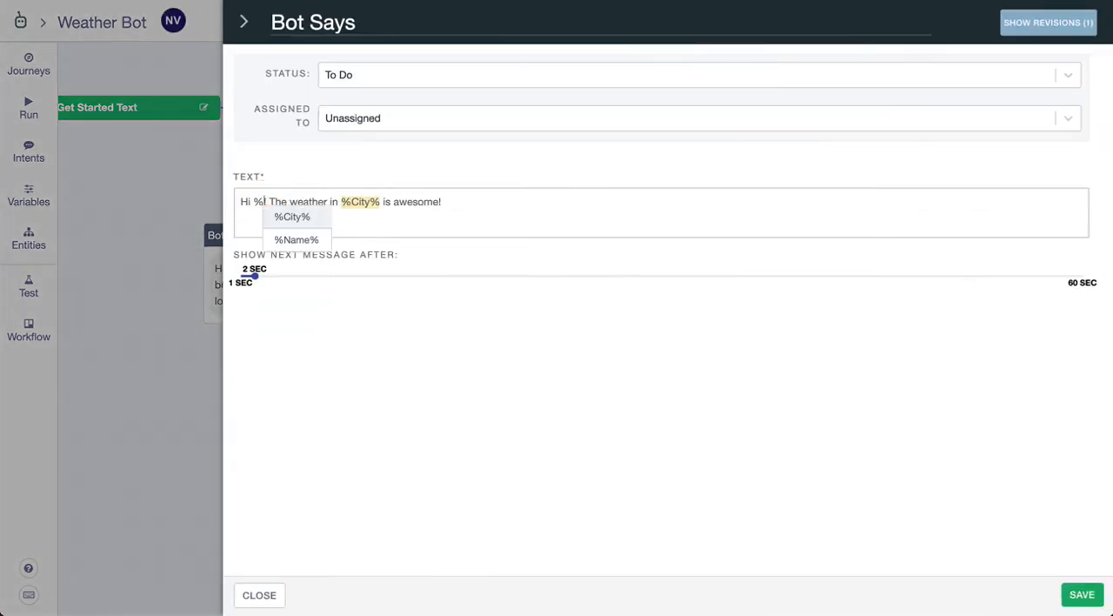
{"action": "key", "text": "Return"}
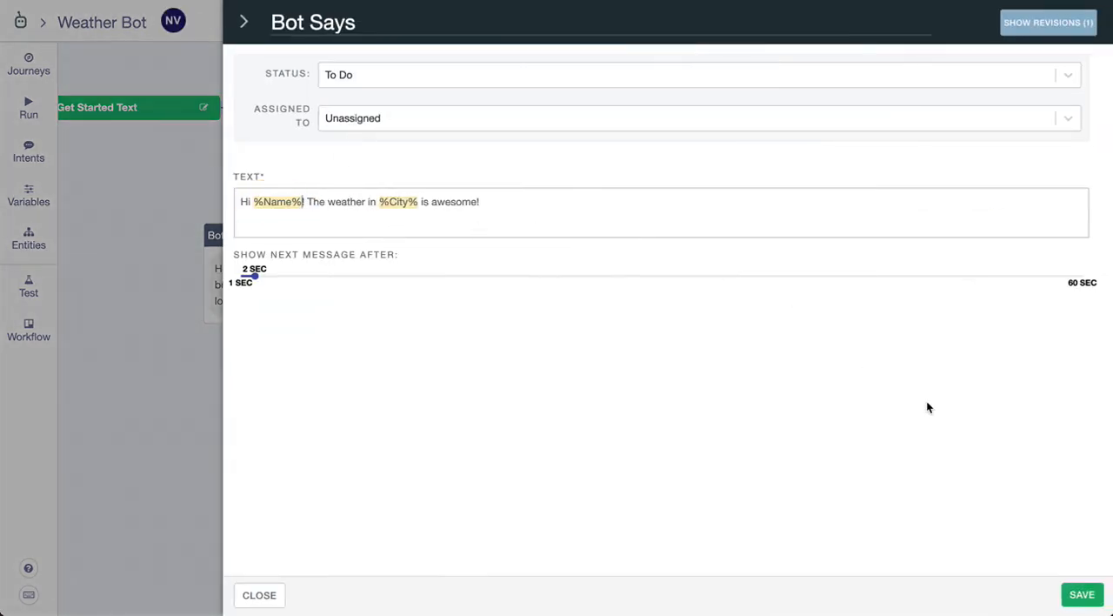
{"action": "left_click", "coordinate": [1082, 595]}
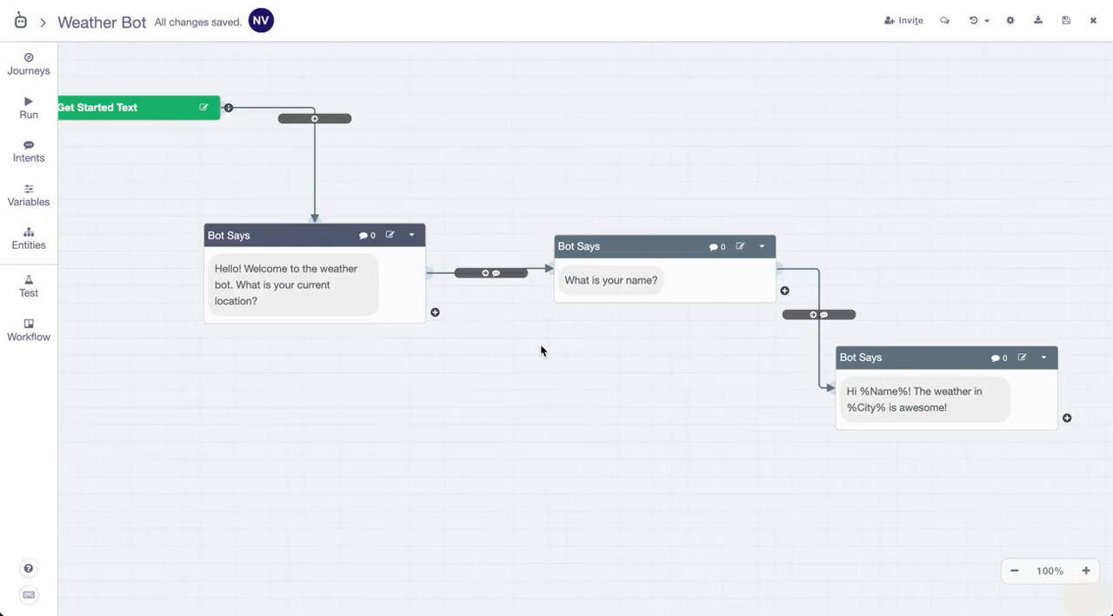
Start a new test of the conversation flow and answer the location question with "In the city"
{"action": "left_click", "coordinate": [17, 125]}
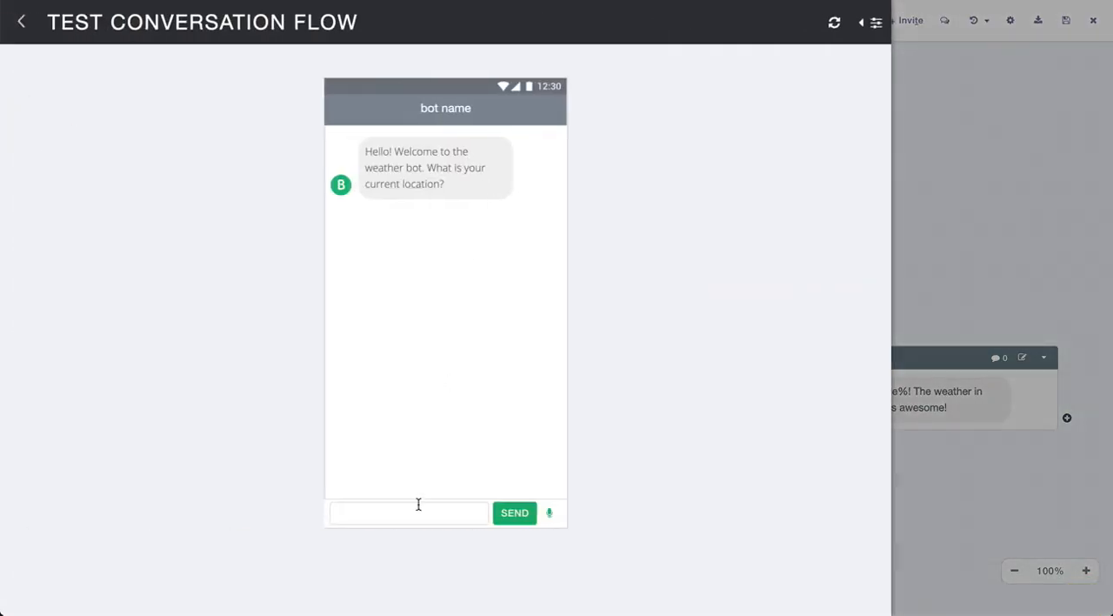
{"action": "left_click", "coordinate": [419, 505]}
{"action": "type", "text": "In the city"}
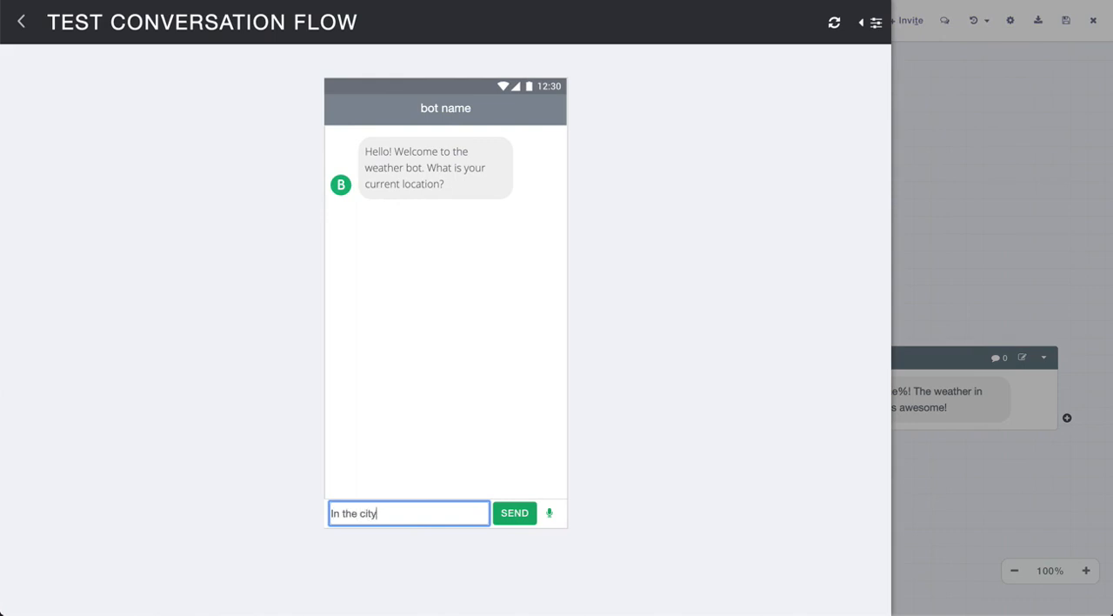
{"action": "key", "text": "Return"}
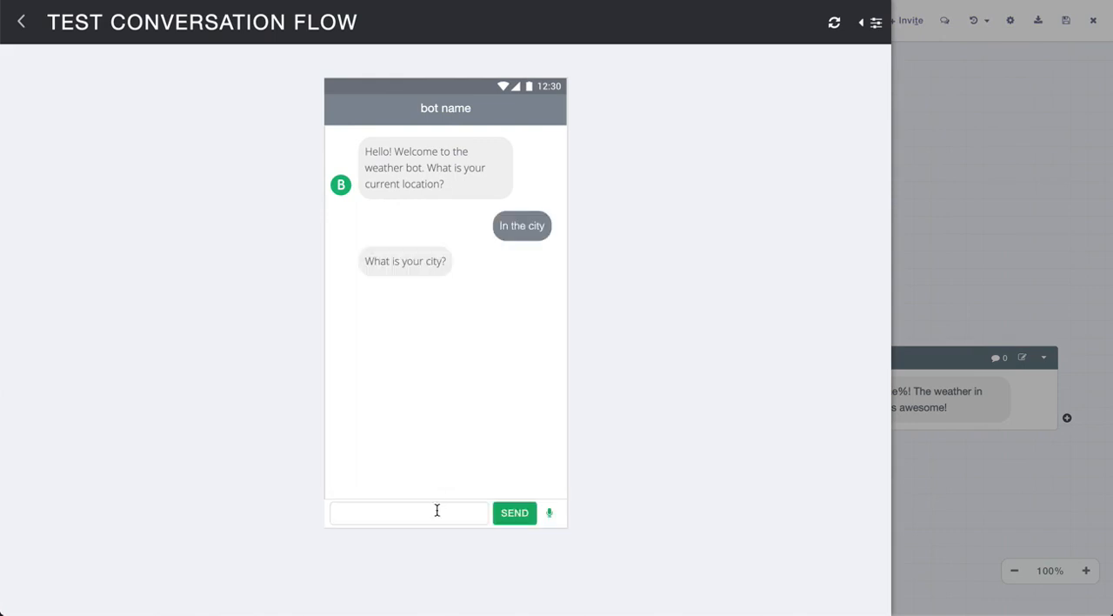
Reply "New York City" to the bot's follow-up question about the city
{"action": "left_click", "coordinate": [436, 511]}
{"action": "type", "text": "New York City"}
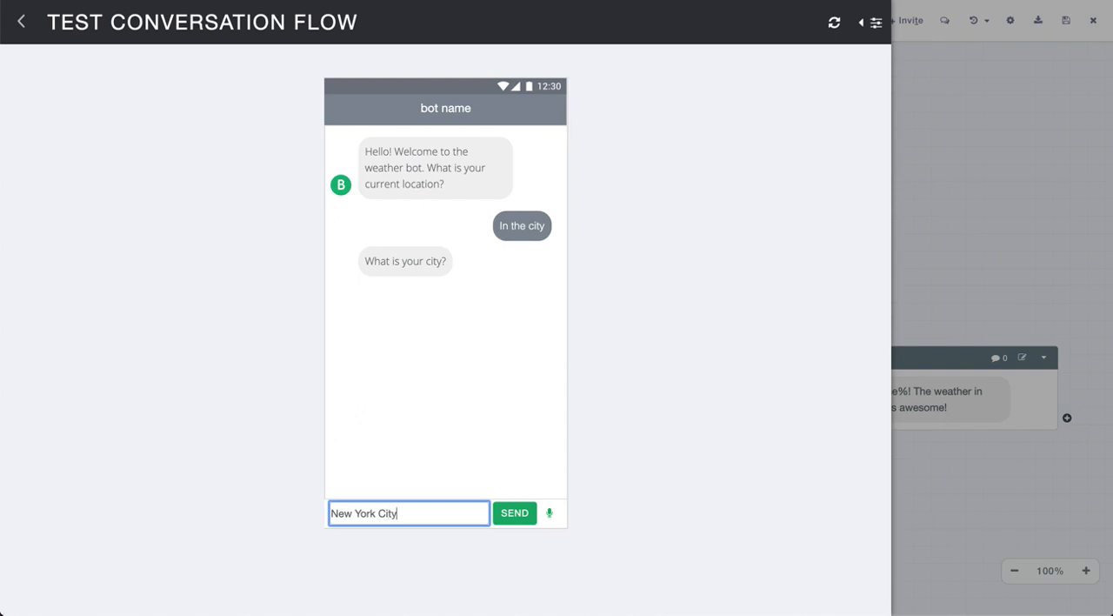
{"action": "key", "text": "Return"}
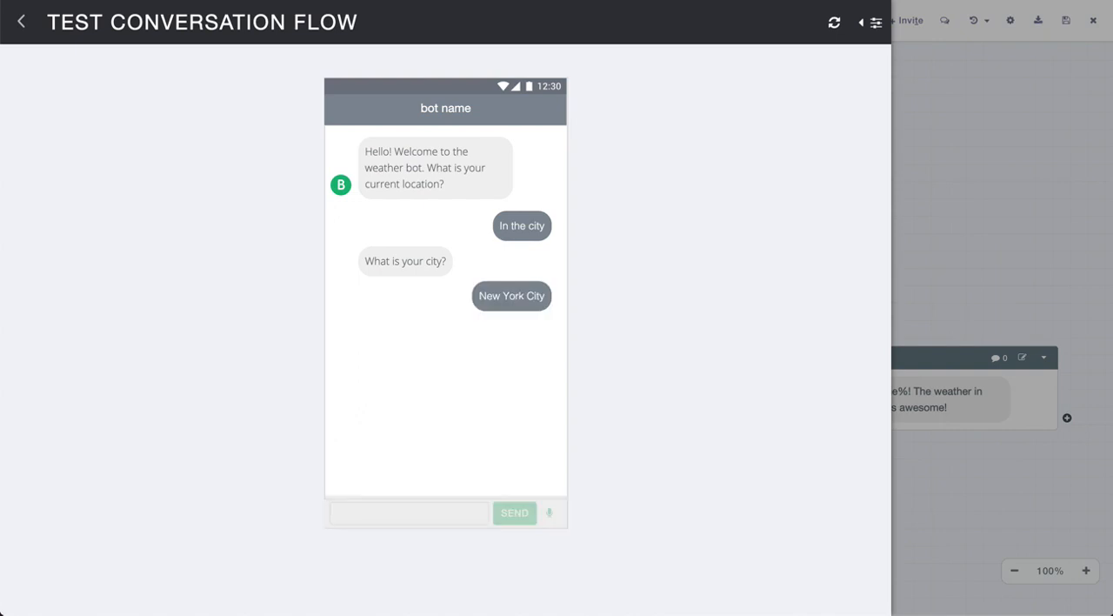
Answer the bot's name question with a first name, then close the conversation test
{"action": "left_click", "coordinate": [436, 516]}
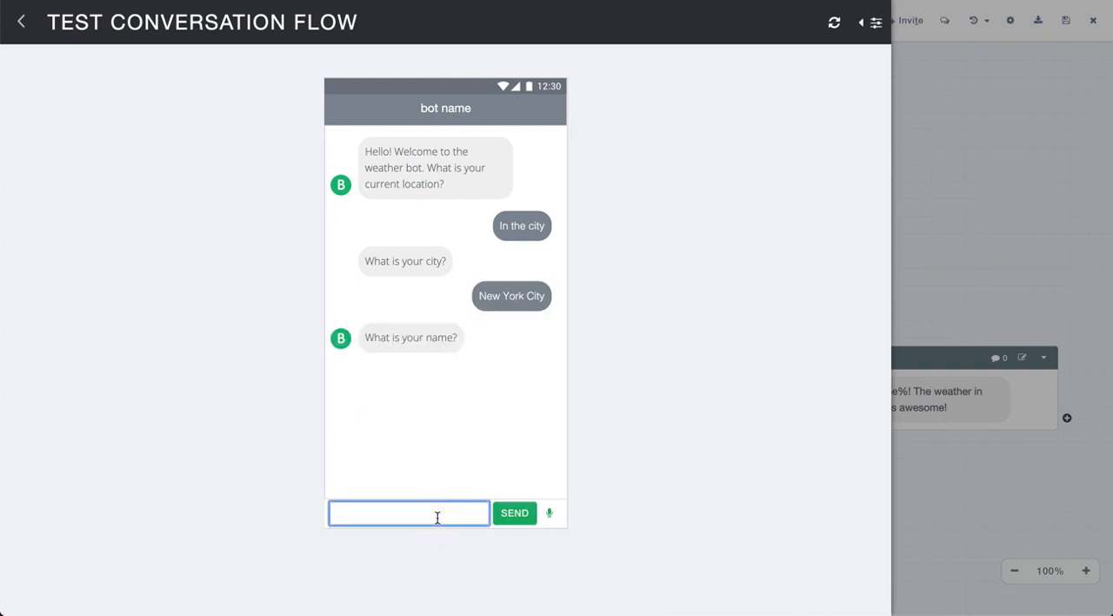
{"action": "type", "text": "Joe"}
{"action": "key", "text": "Return"}
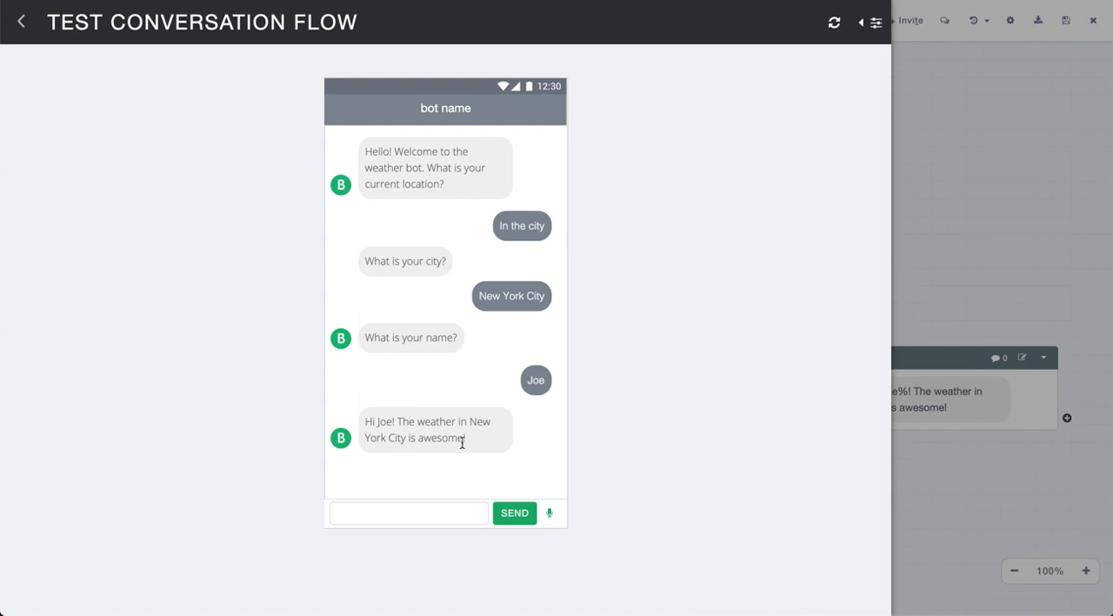
{"action": "left_click", "coordinate": [21, 21]}
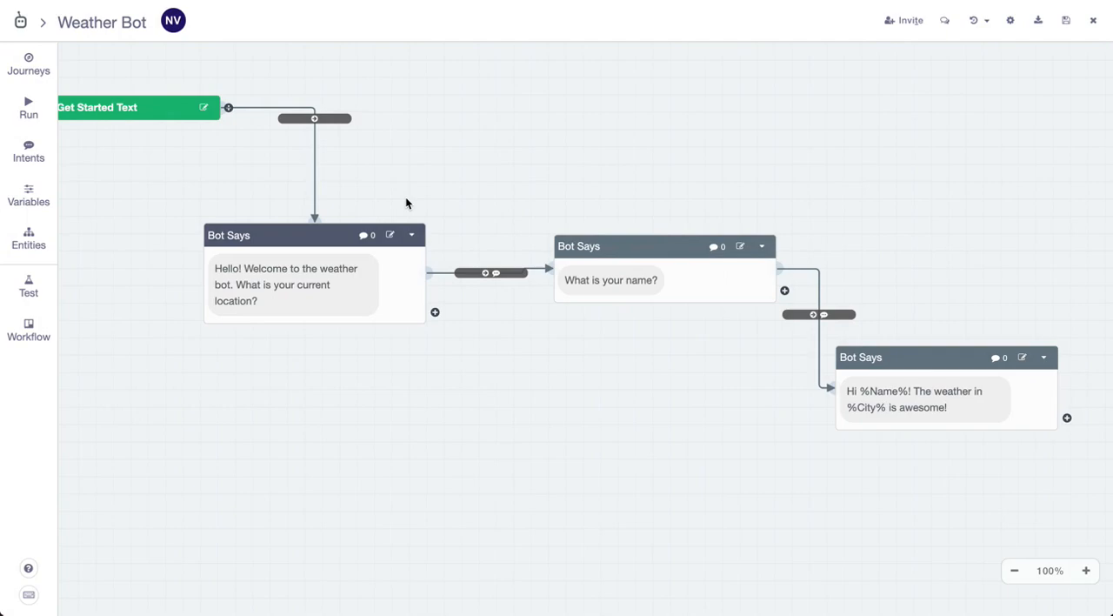